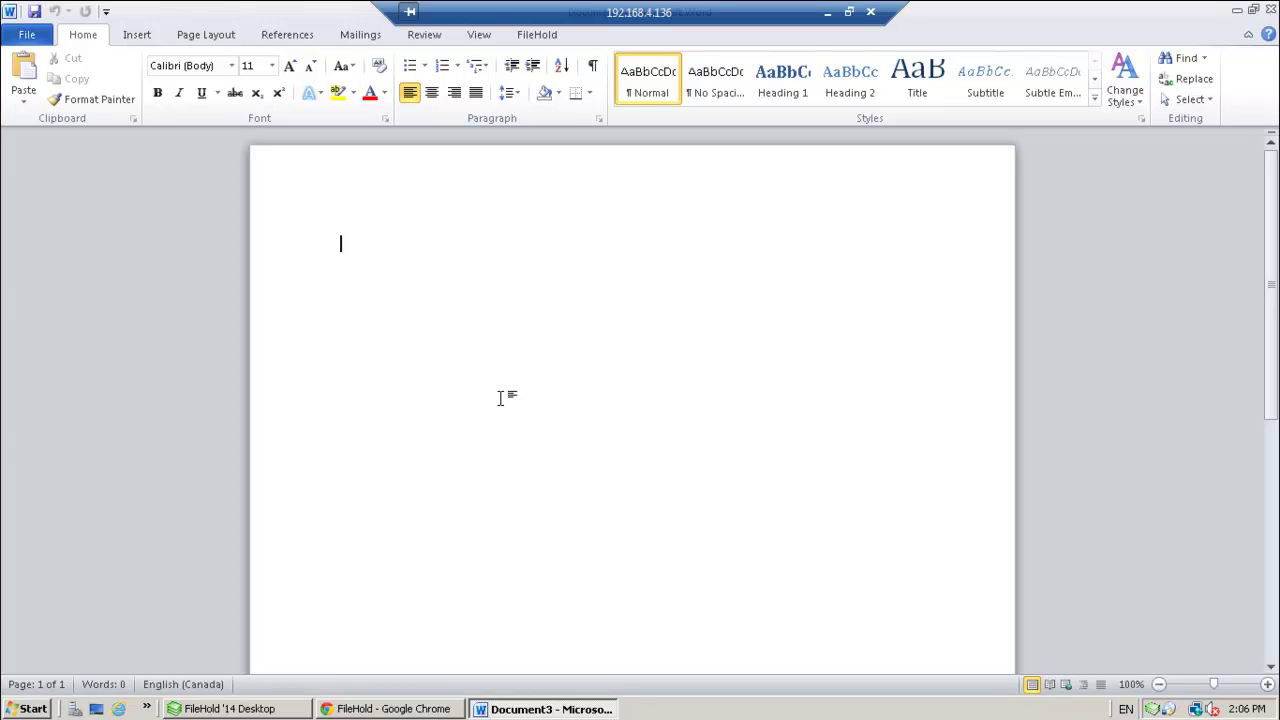
Type 'This is a new document.' and save it under the suggested name in Documents
{"action": "type", "text": "Thi"}
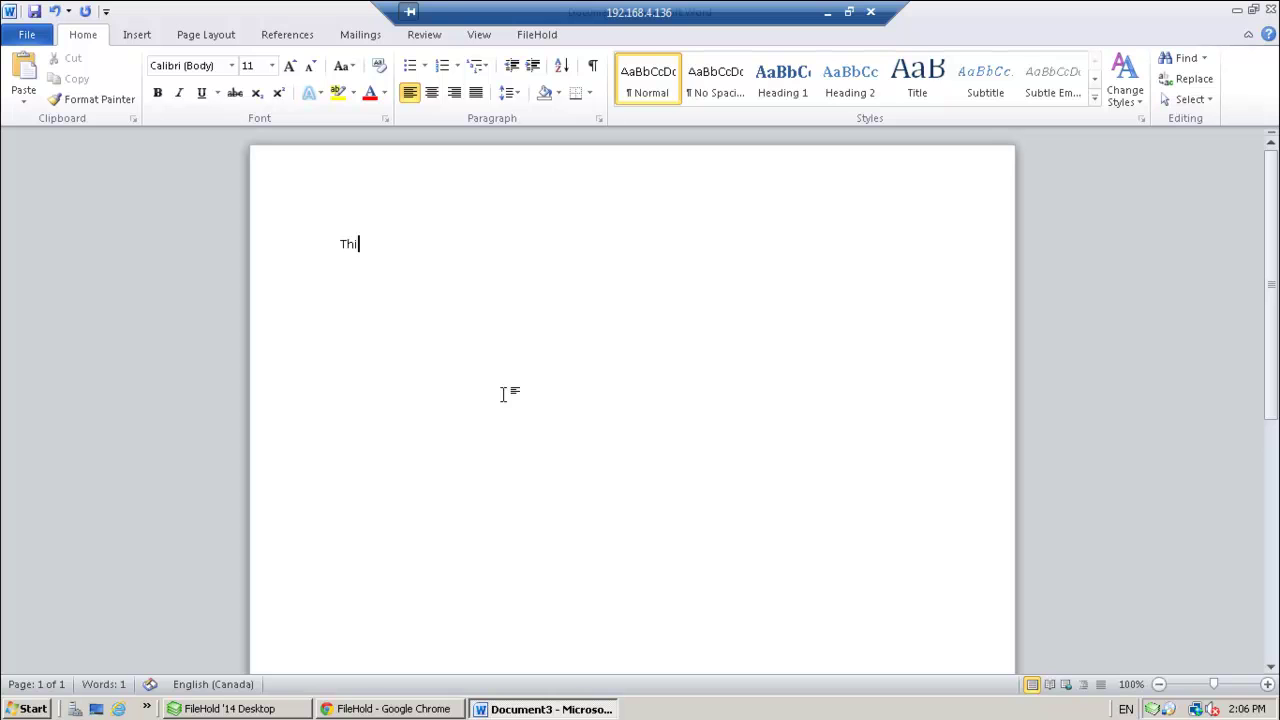
{"action": "type", "text": "s is a new document."}
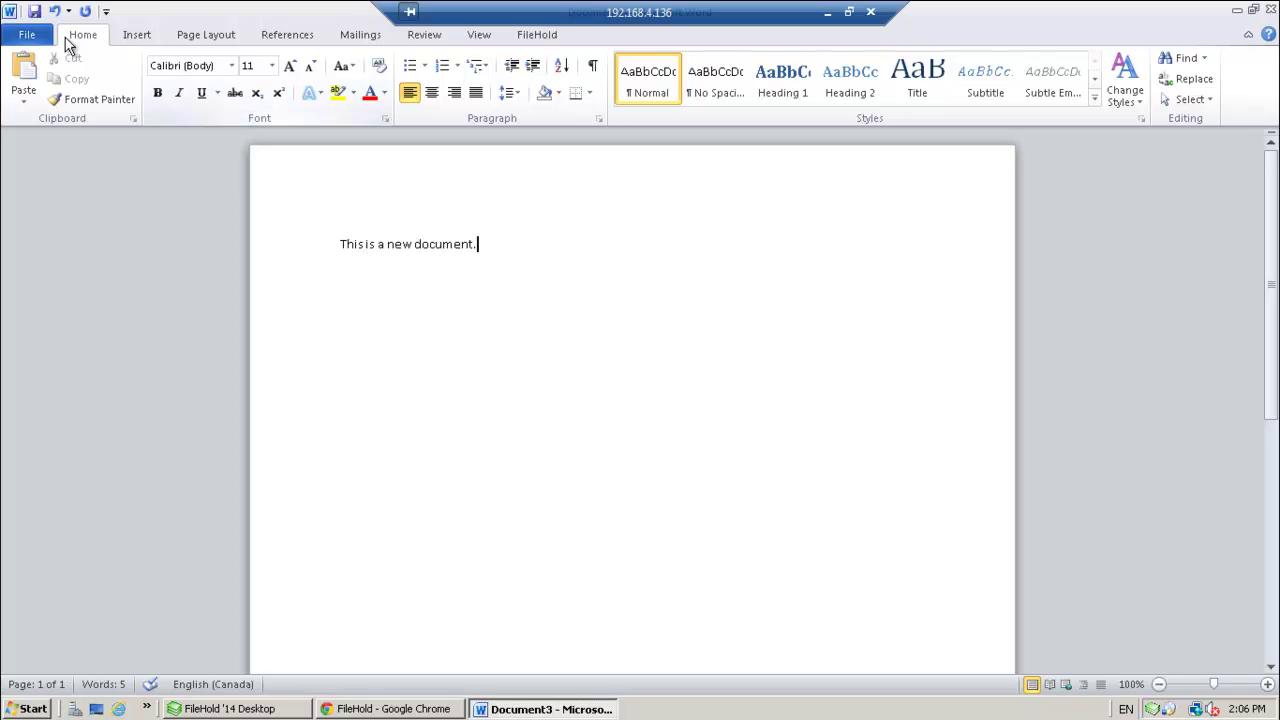
{"action": "left_click", "coordinate": [34, 12]}
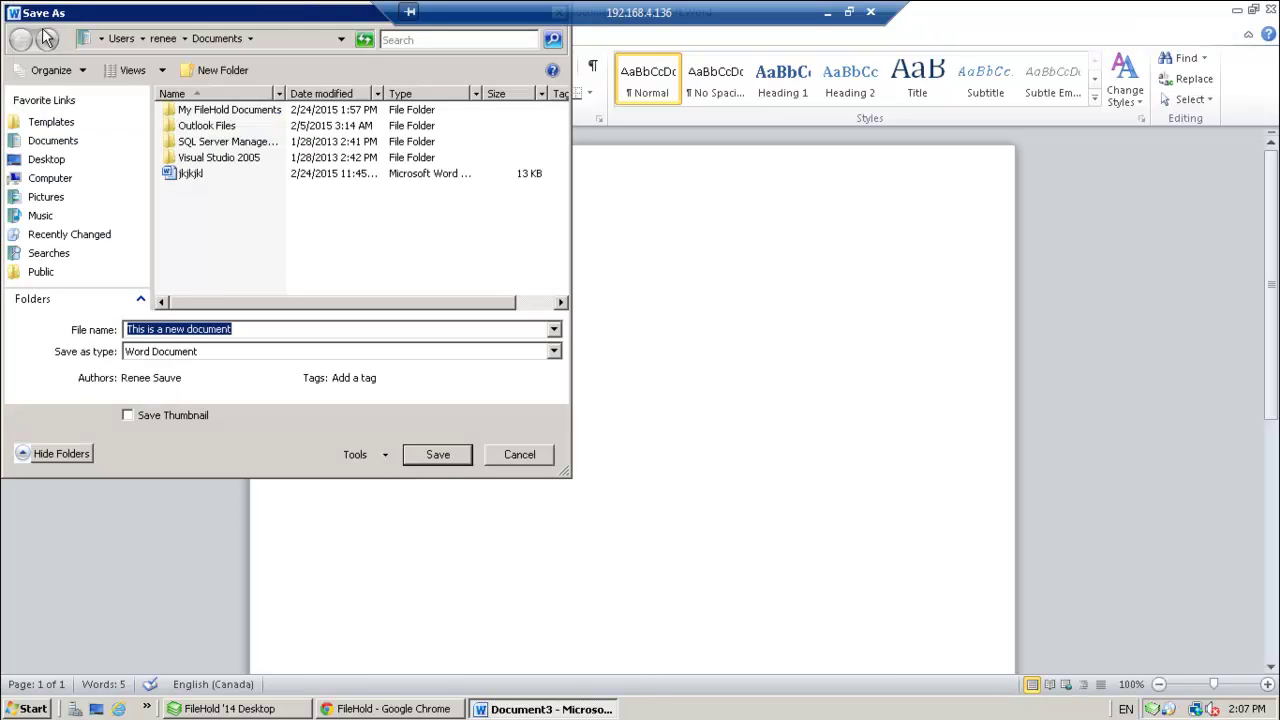
{"action": "left_click", "coordinate": [437, 455]}
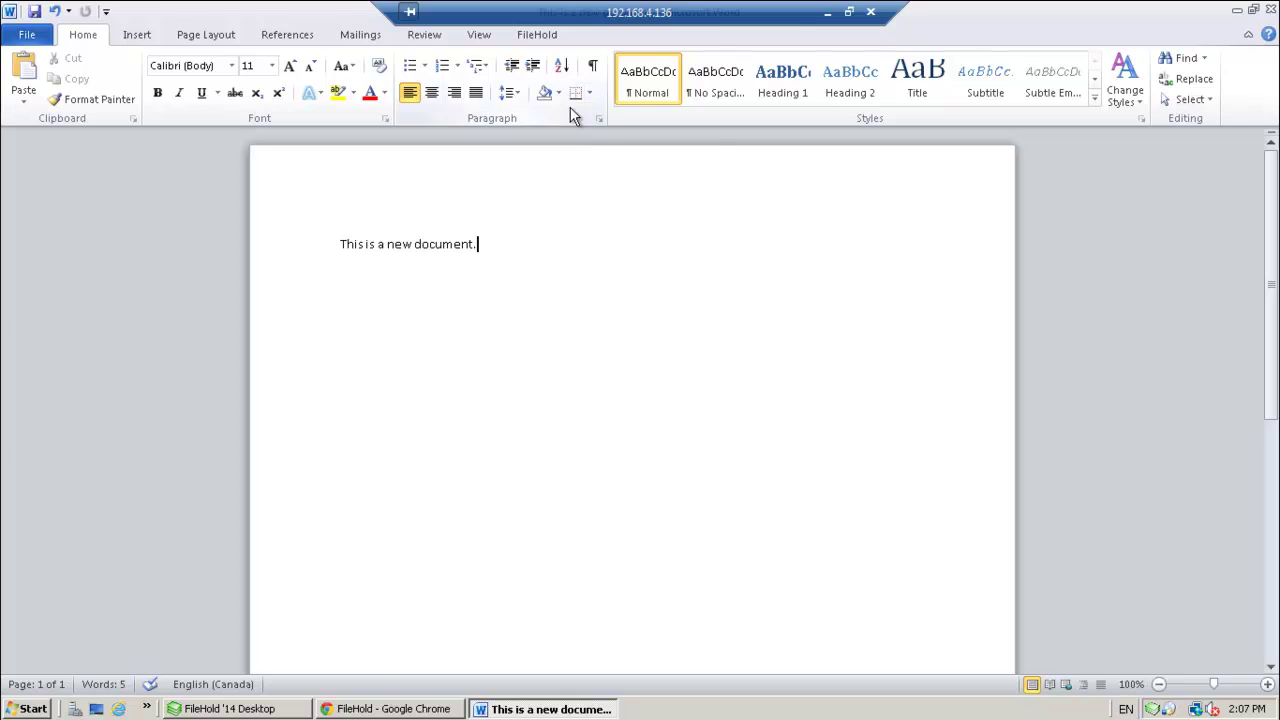
Open FileHold's Add Document dialog from the FileHold ribbon tab
{"action": "left_click", "coordinate": [548, 37]}
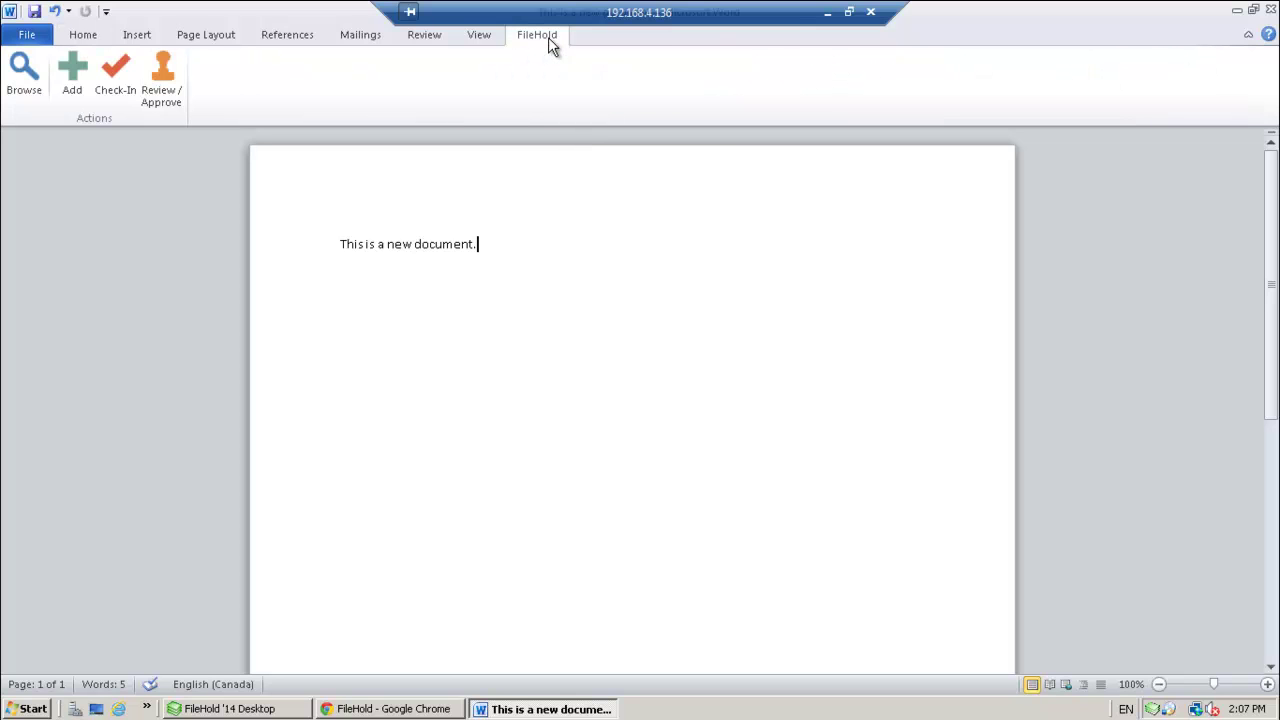
{"action": "left_click", "coordinate": [84, 91]}
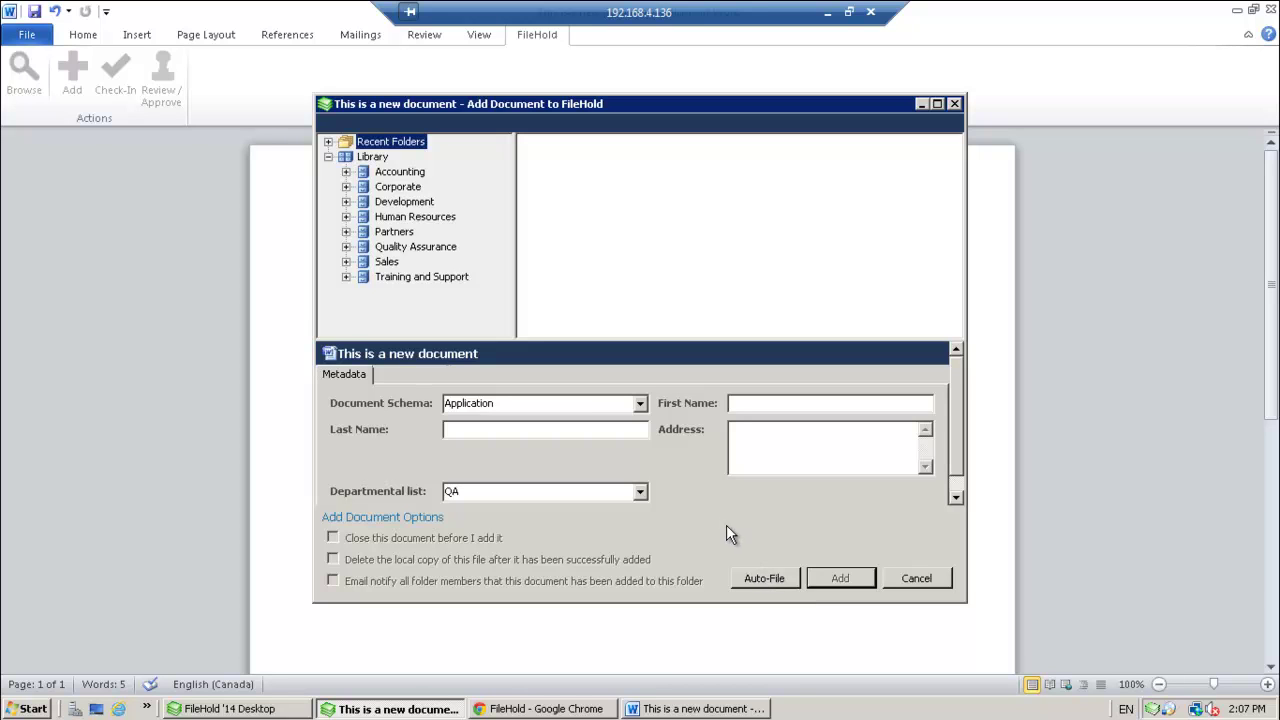
Choose the ADI folder under Training and Support and the Bicycle Manuals schema
{"action": "left_click", "coordinate": [346, 277]}
{"action": "left_click", "coordinate": [419, 306]}
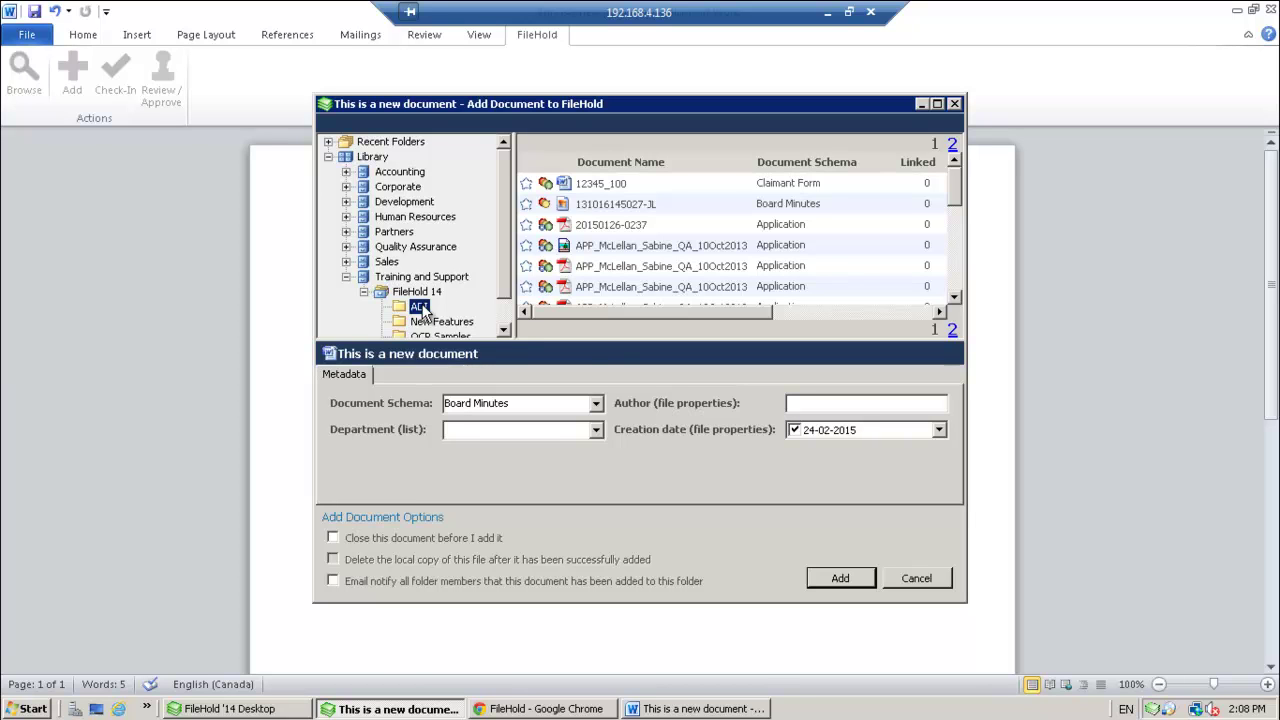
{"action": "left_click", "coordinate": [596, 403]}
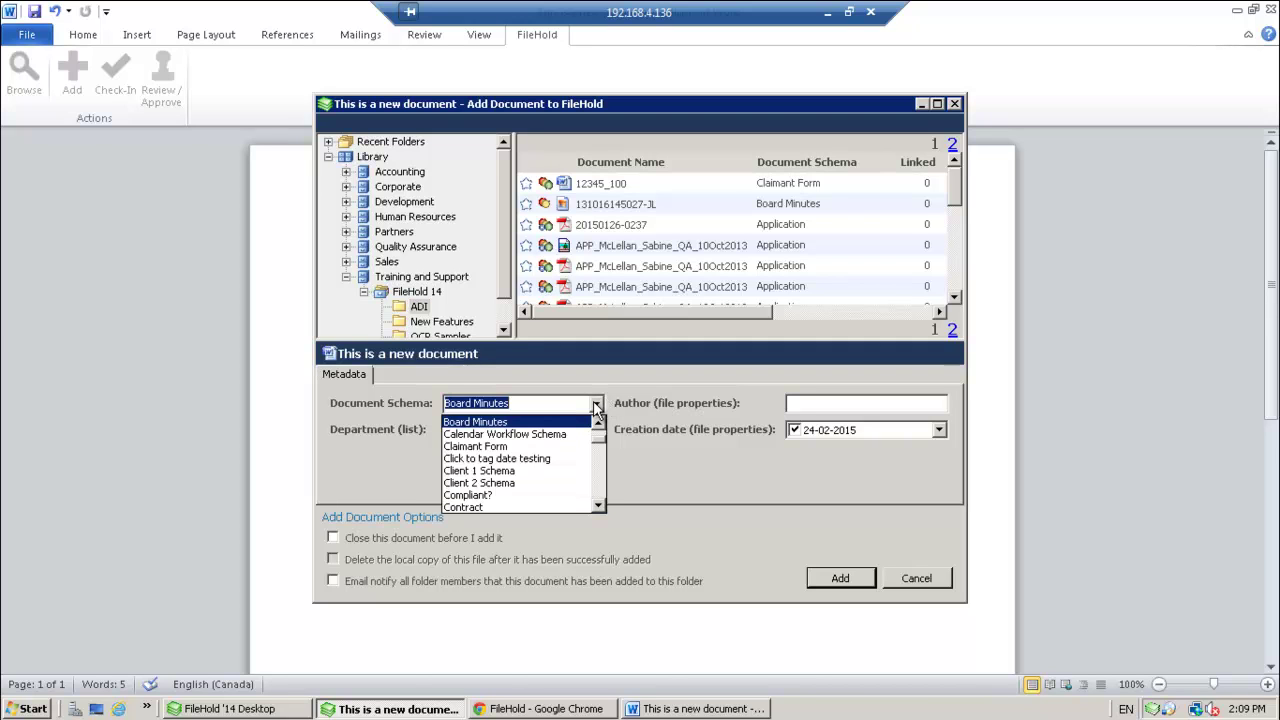
{"action": "left_click", "coordinate": [598, 423]}
{"action": "left_click", "coordinate": [598, 423]}
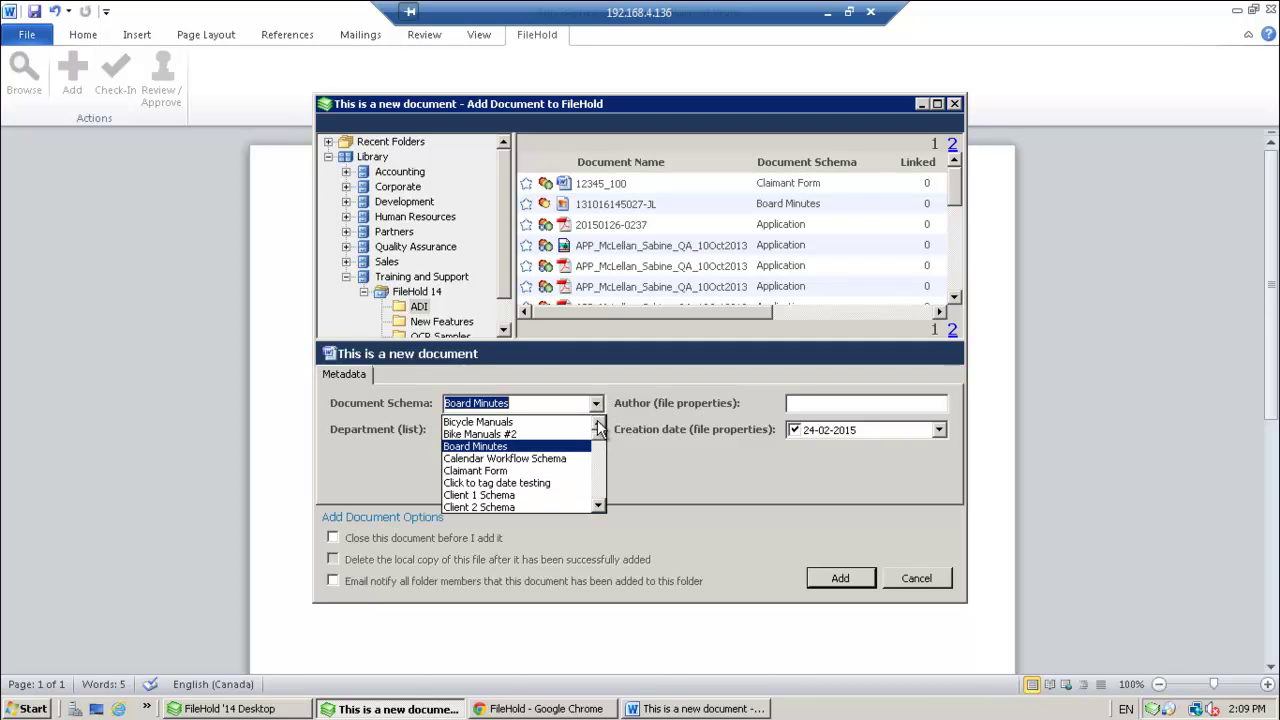
{"action": "left_click", "coordinate": [598, 423]}
{"action": "left_click", "coordinate": [550, 433]}
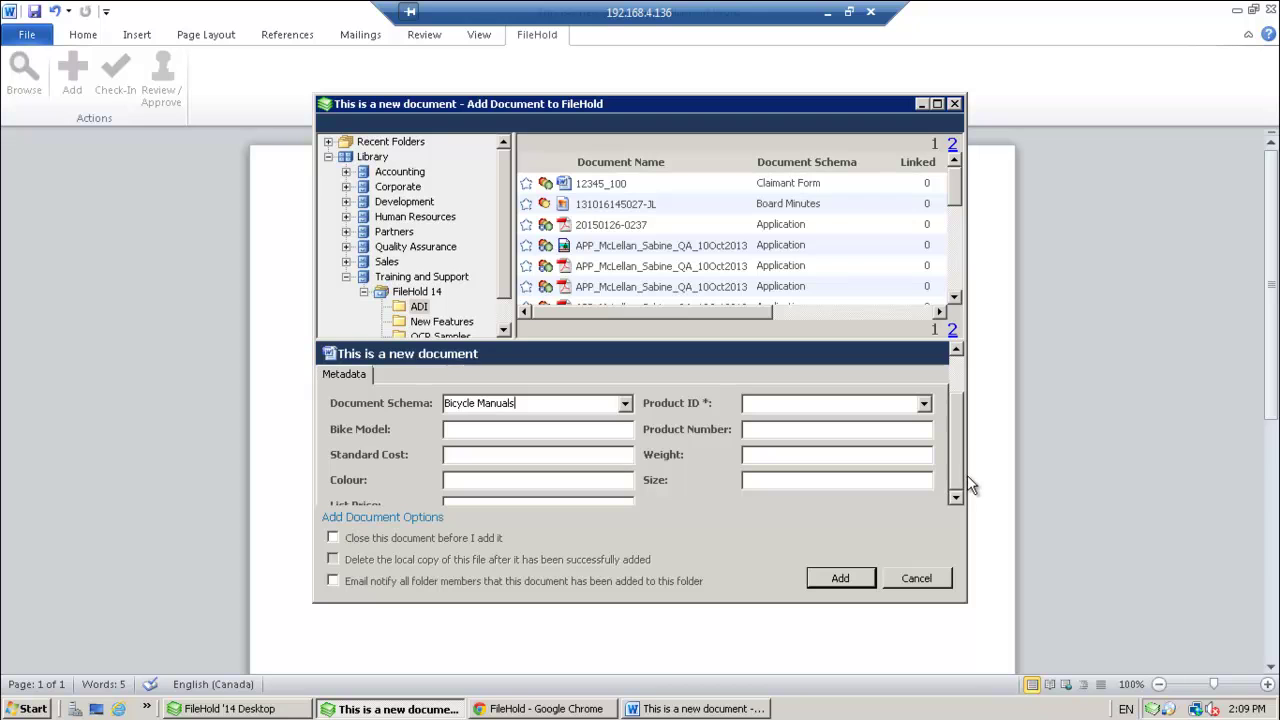
Enter Product ID 830 and look up its bike details
{"action": "scroll", "coordinate": [975, 495], "scroll_direction": "down", "scroll_amount": 1}
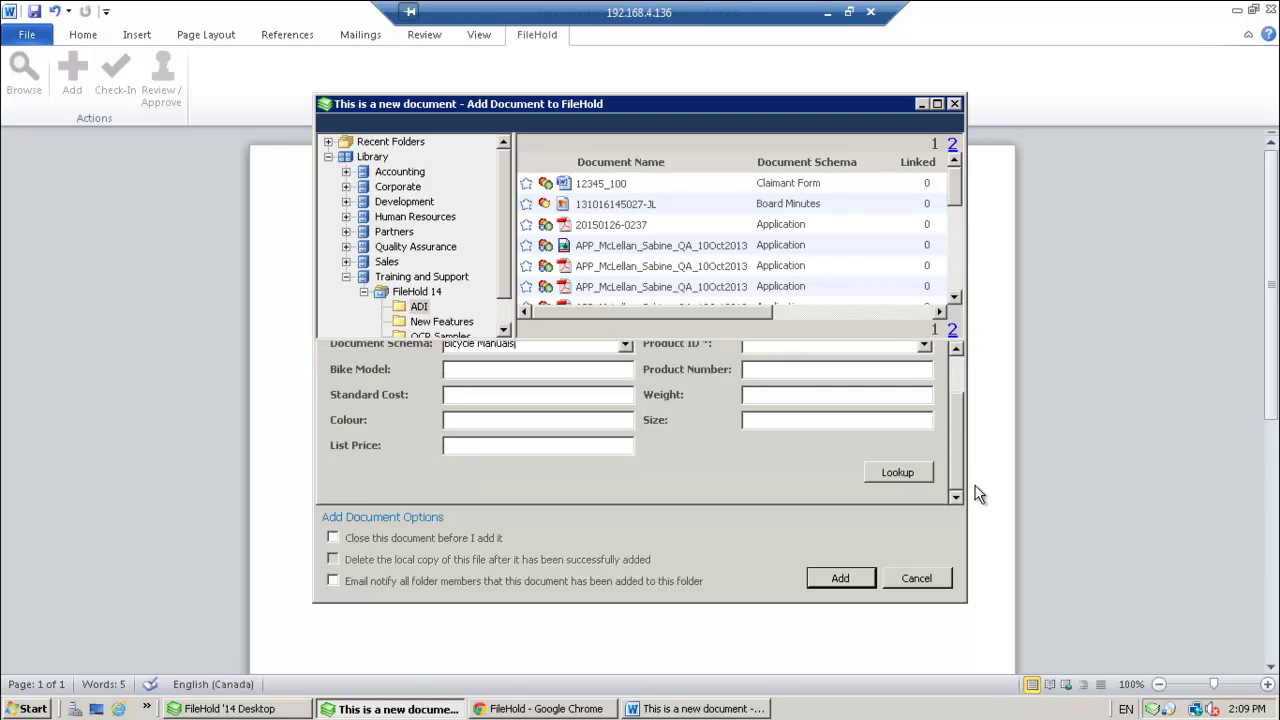
{"action": "left_click_drag", "start_coordinate": [952, 425], "coordinate": [951, 392]}
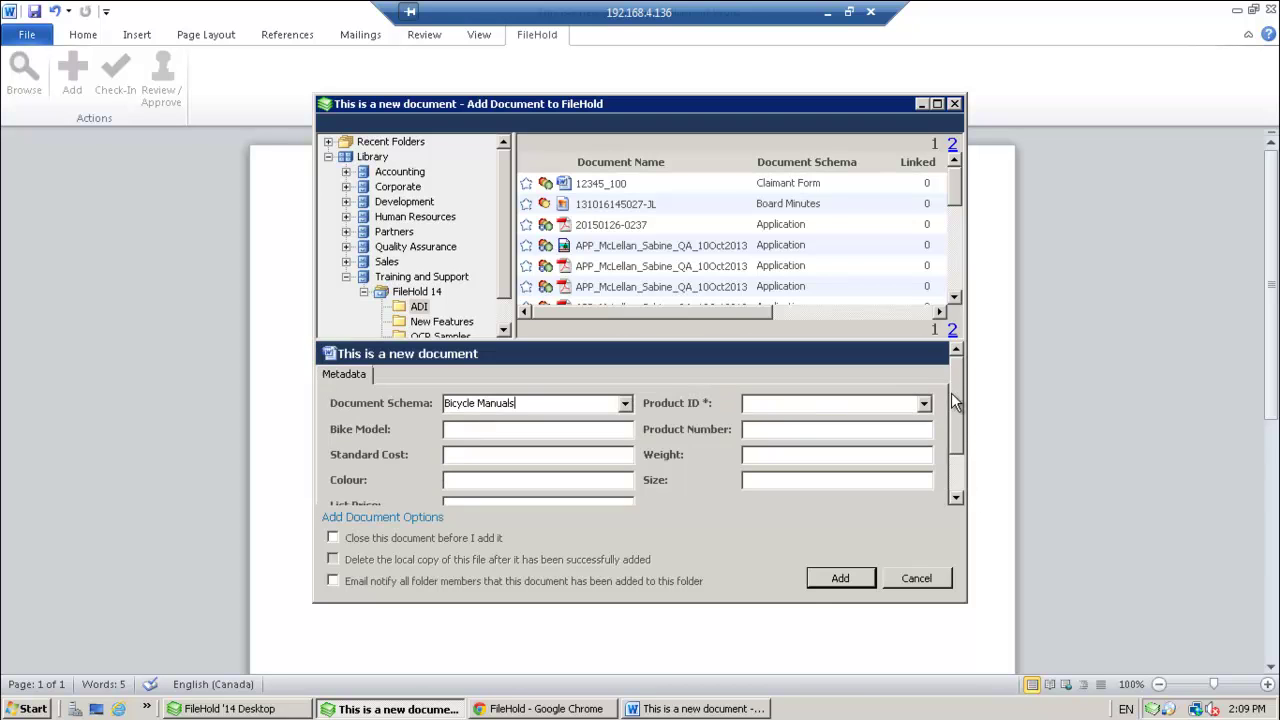
{"action": "left_click", "coordinate": [790, 401]}
{"action": "type", "text": "830"}
{"action": "left_click_drag", "start_coordinate": [956, 450], "coordinate": [972, 477]}
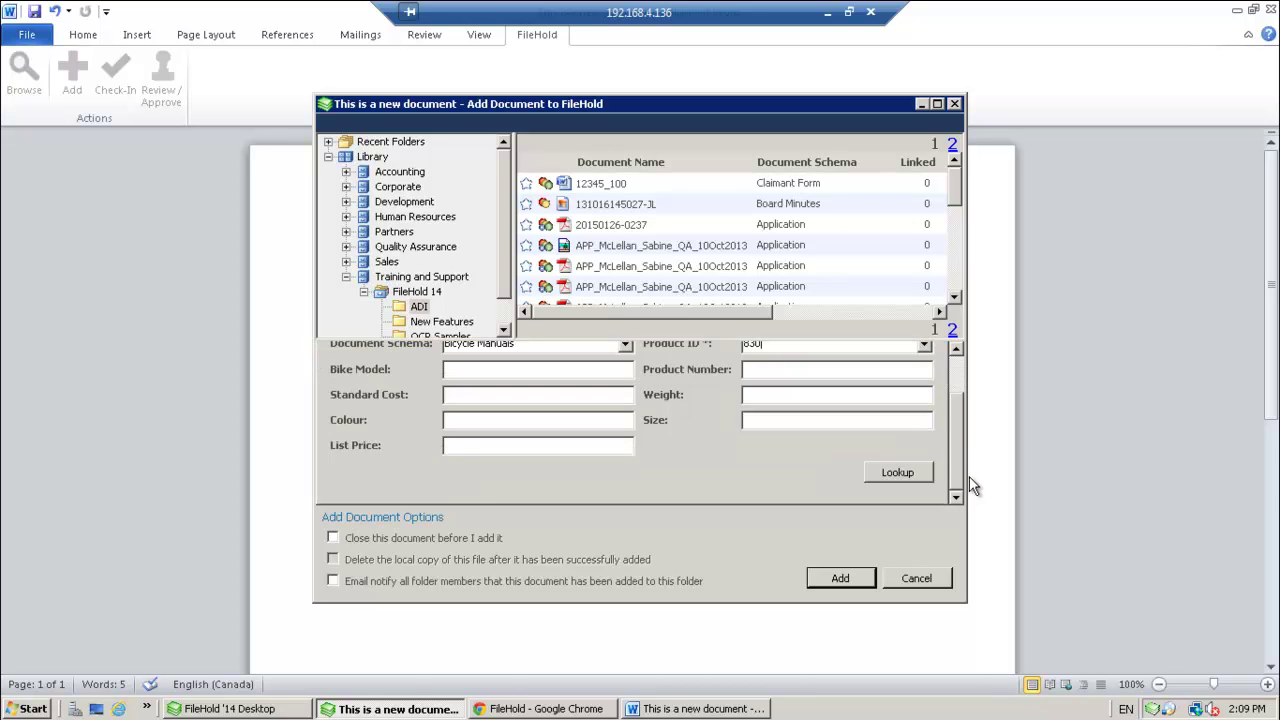
{"action": "left_click", "coordinate": [898, 477]}
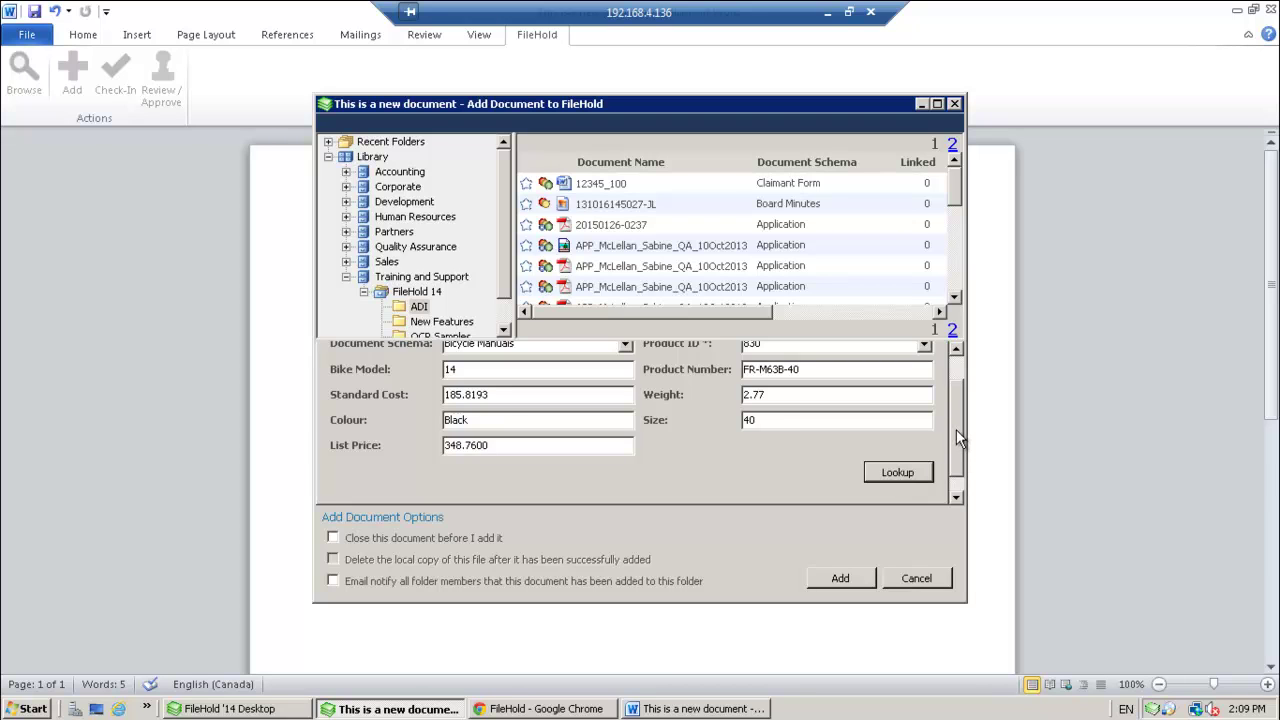
Tick the close-document and delete-local-copy options and add the document to FileHold
{"action": "scroll", "coordinate": [956, 429], "scroll_direction": "up", "scroll_amount": 1}
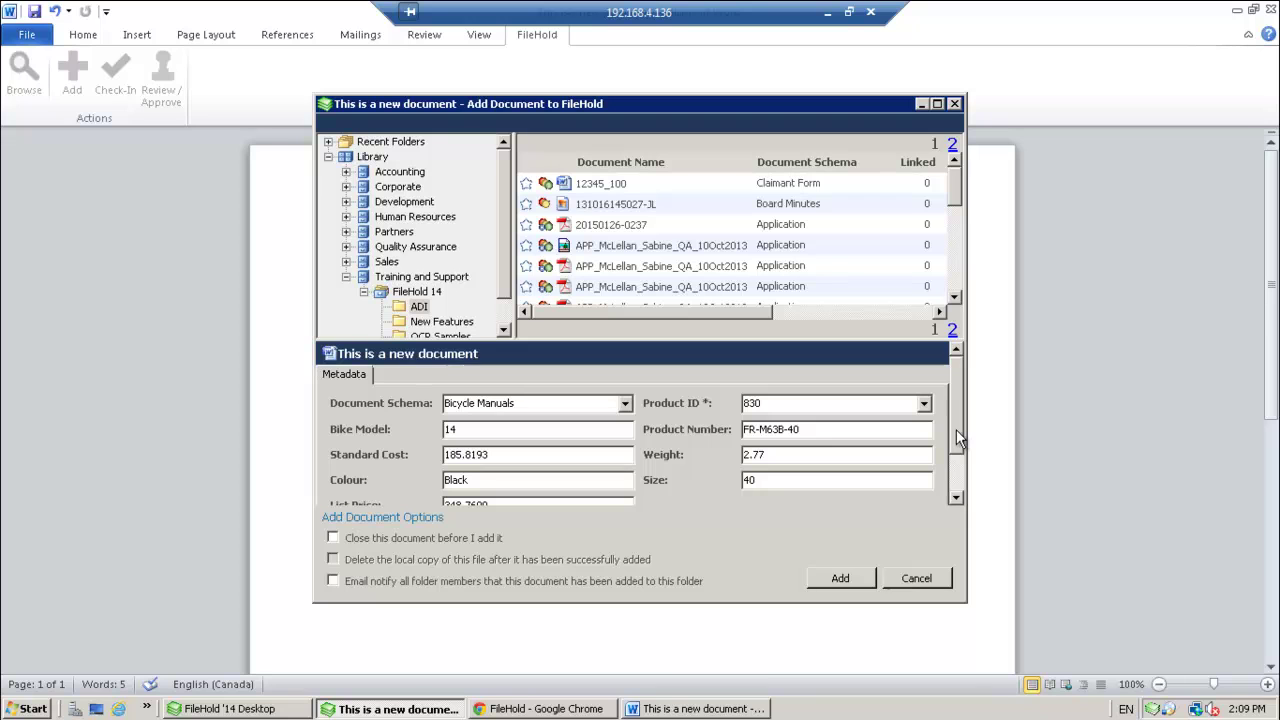
{"action": "left_click", "coordinate": [443, 538]}
{"action": "left_click", "coordinate": [435, 558]}
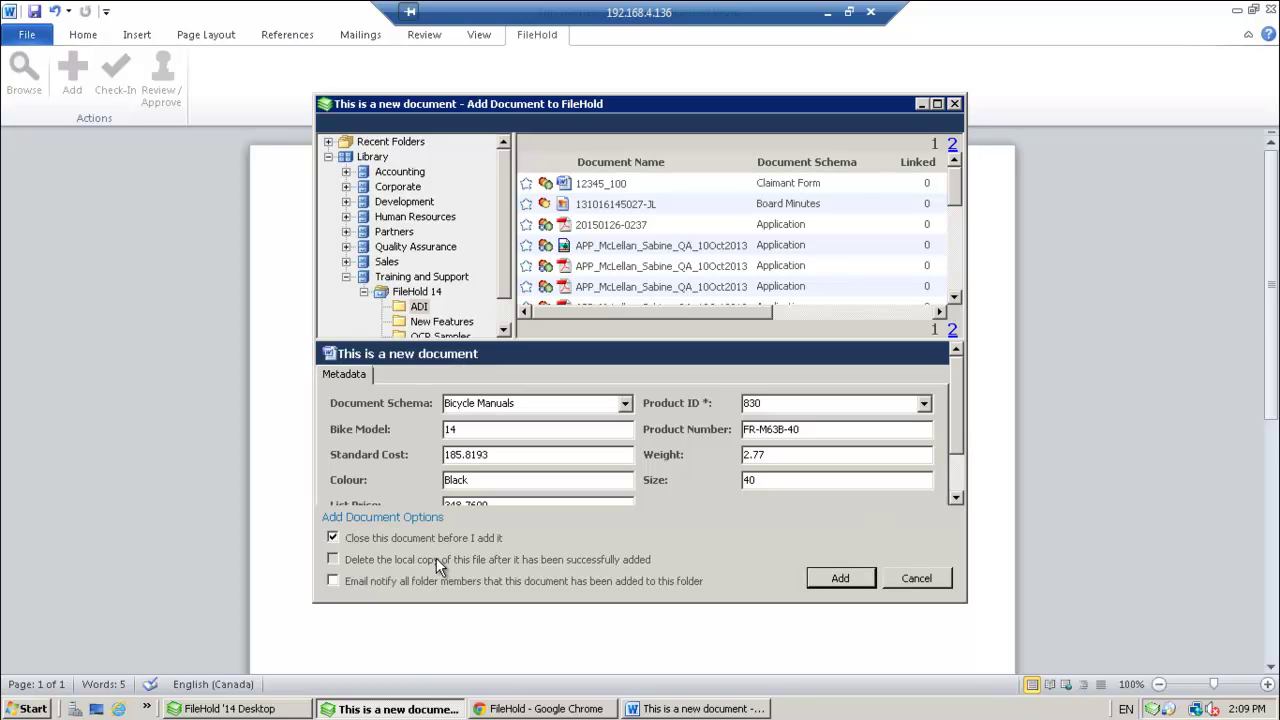
{"action": "left_click", "coordinate": [829, 577]}
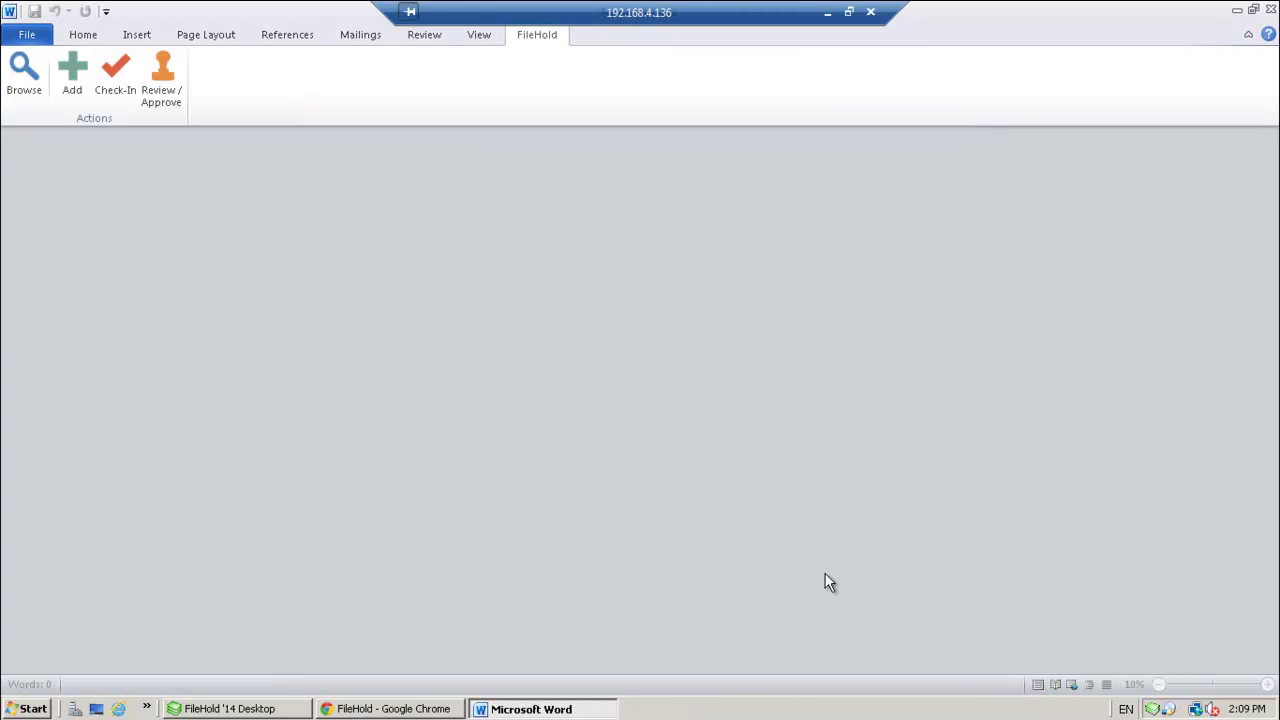
Check FileHold Desktop's Recently Added list for the new document, then return to Word
{"action": "left_click", "coordinate": [271, 709]}
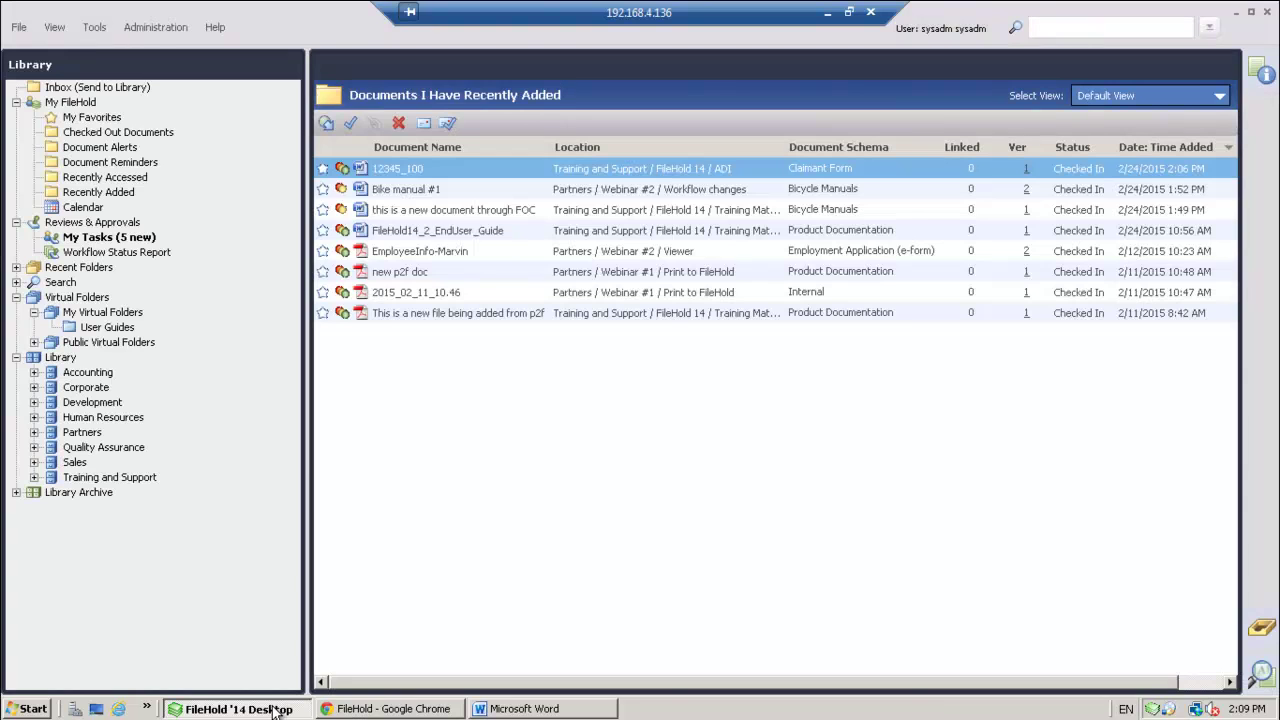
{"action": "left_click", "coordinate": [103, 179]}
{"action": "left_click", "coordinate": [100, 193]}
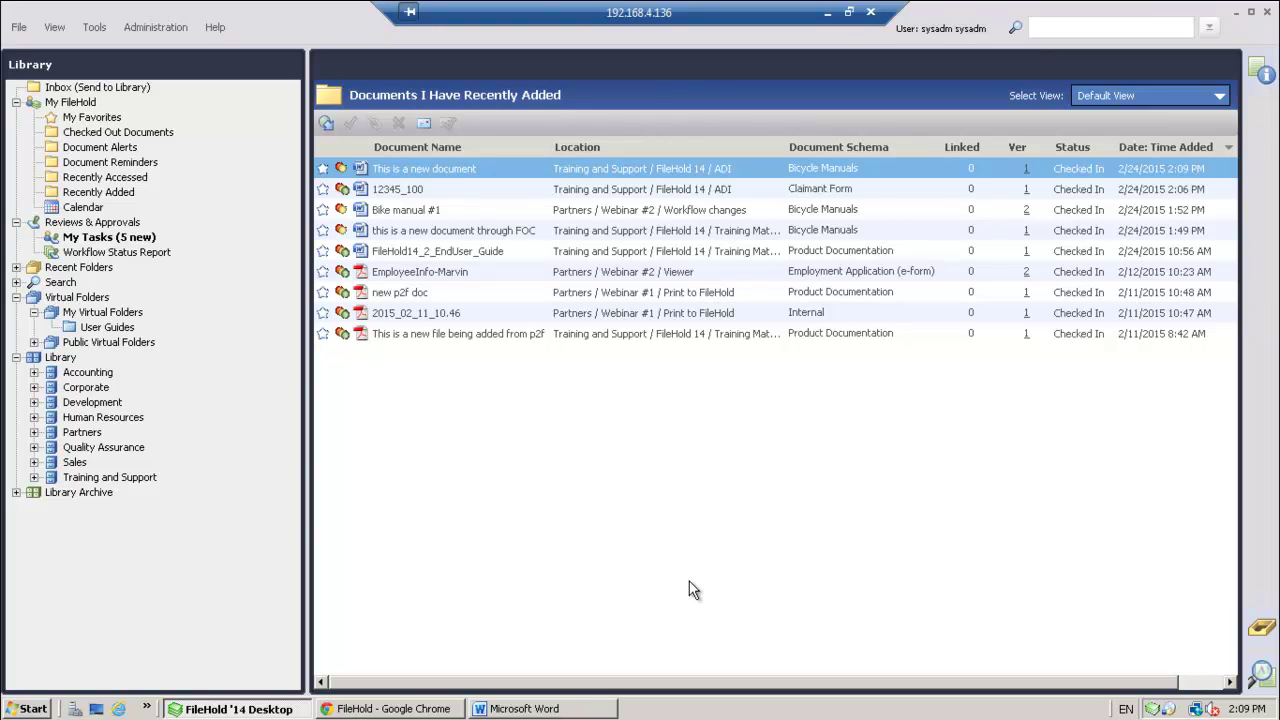
{"action": "key", "text": "alt+Tab"}
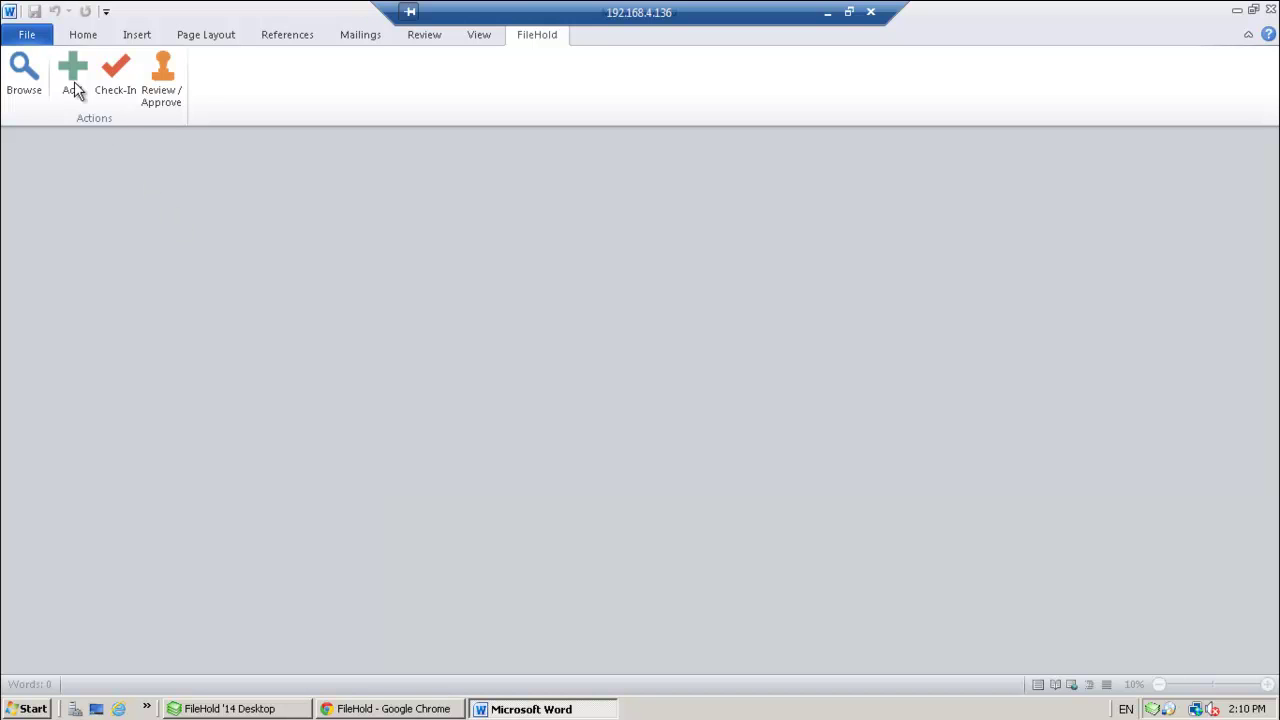
Search the FileHold library by File Type for Docx files
{"action": "left_click", "coordinate": [24, 72]}
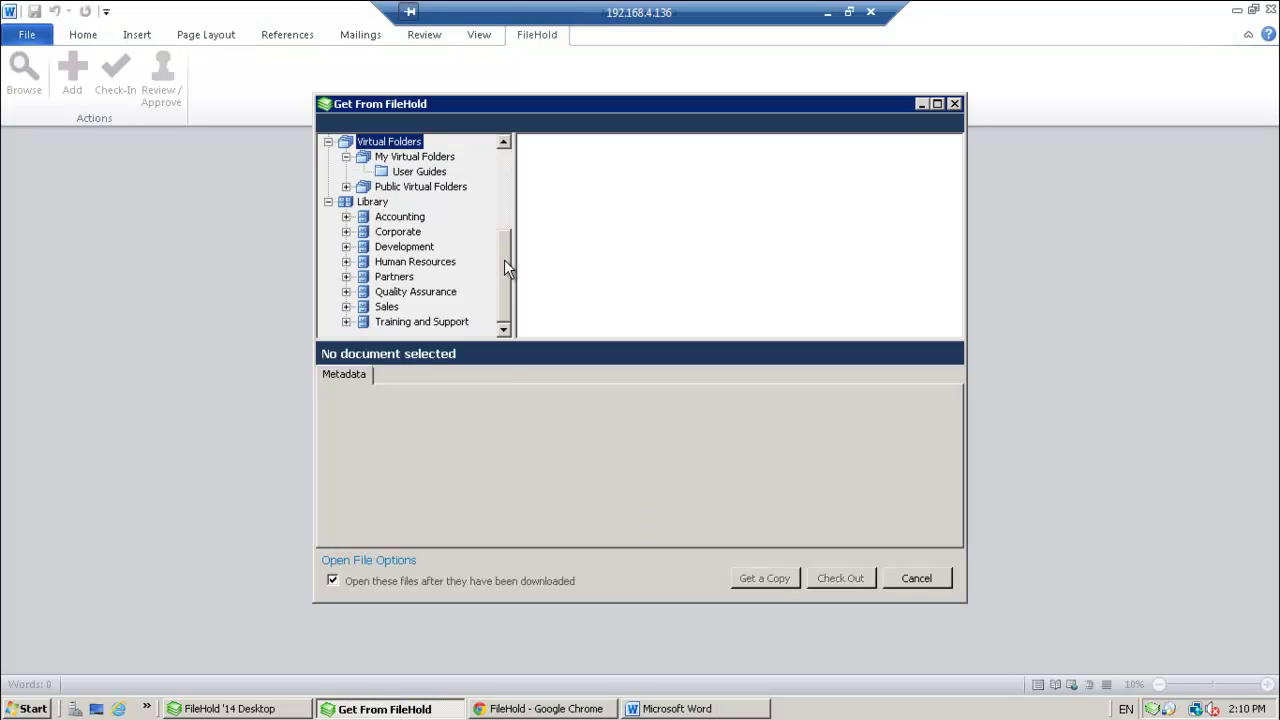
{"action": "left_click_drag", "start_coordinate": [506, 258], "coordinate": [493, 166]}
{"action": "left_click", "coordinate": [372, 291]}
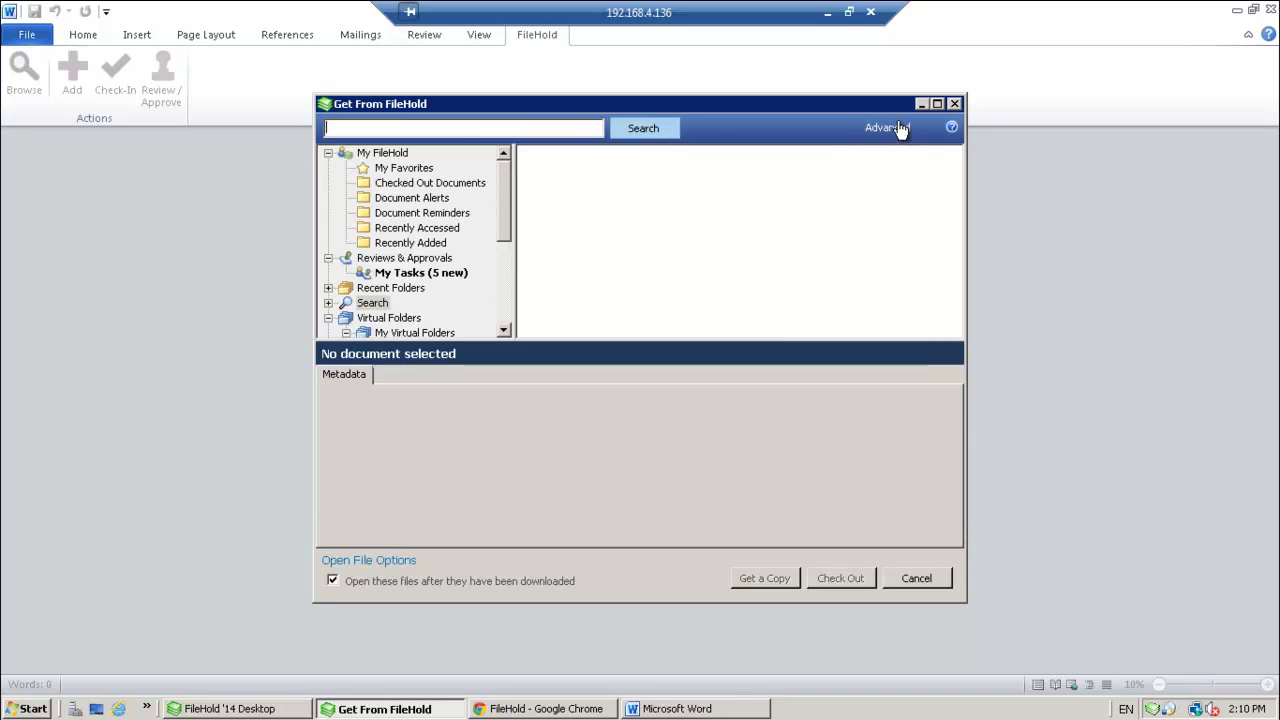
{"action": "left_click", "coordinate": [899, 136]}
{"action": "left_click", "coordinate": [479, 146]}
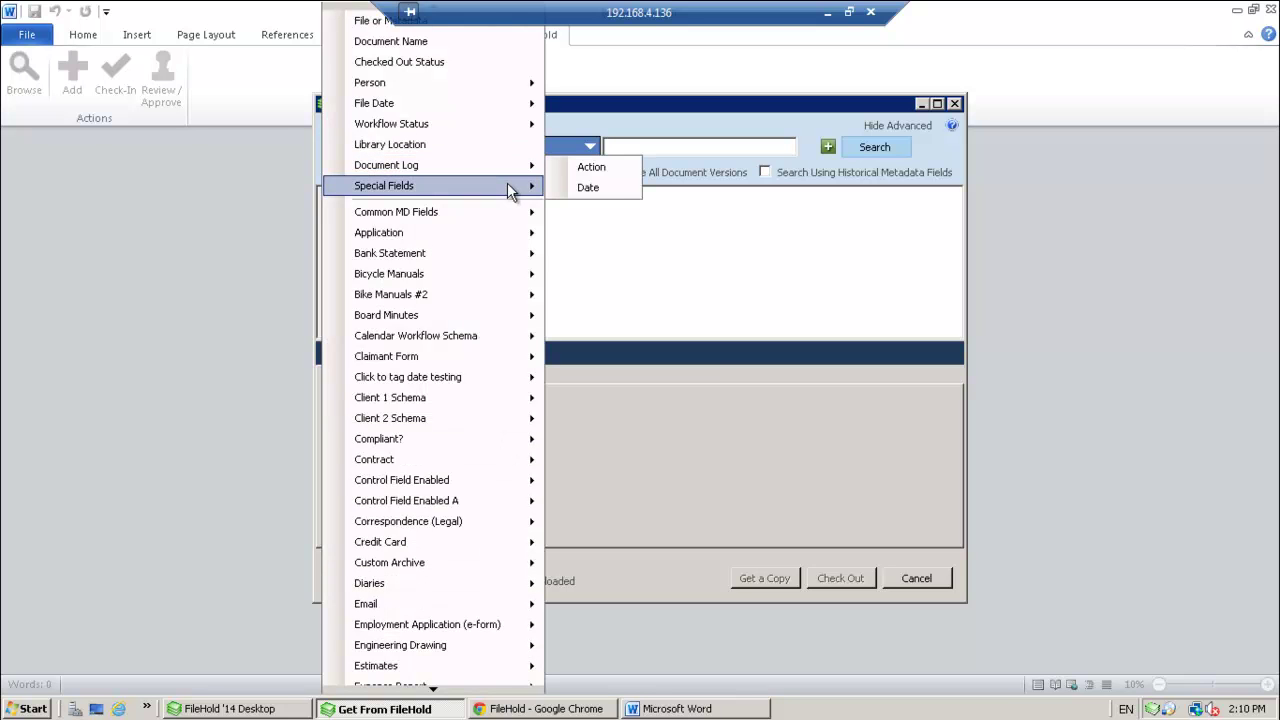
{"action": "mouse_move", "coordinate": [522, 189]}
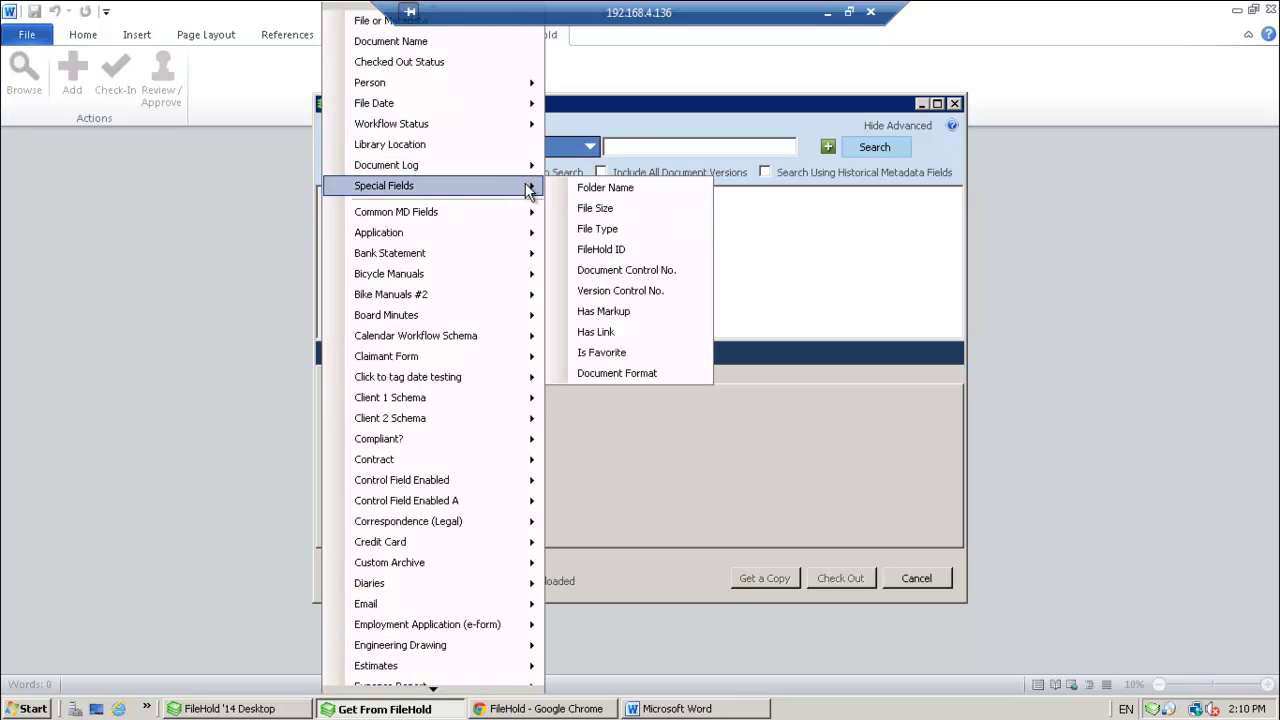
{"action": "left_click", "coordinate": [628, 232]}
{"action": "left_click", "coordinate": [787, 147]}
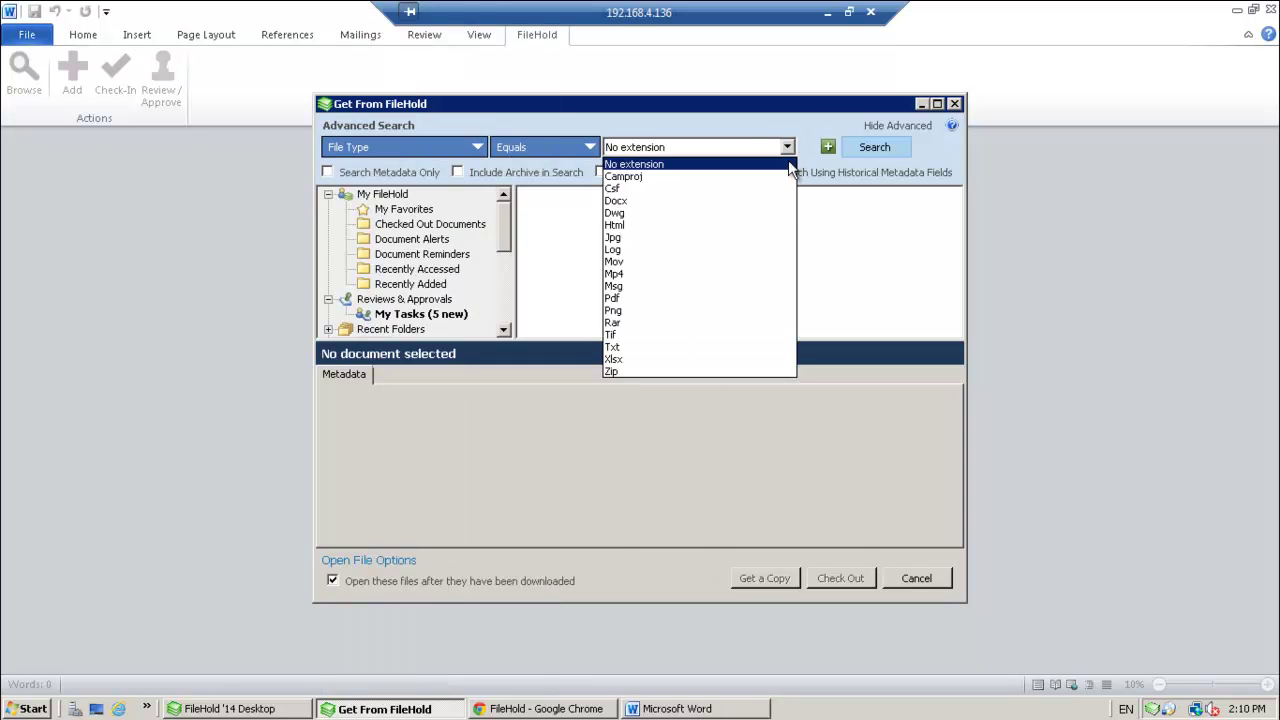
{"action": "left_click", "coordinate": [735, 201]}
{"action": "left_click", "coordinate": [870, 147]}
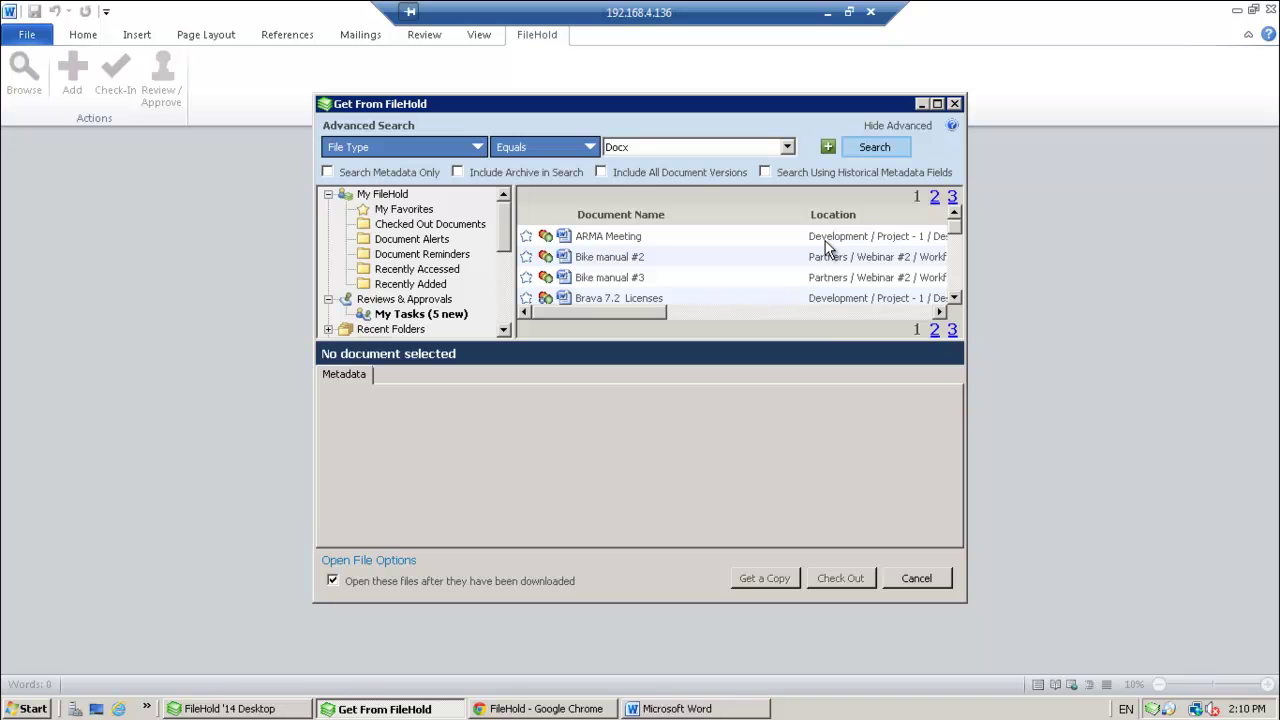
Check out ARMA Meeting into My FileHold Documents and open it
{"action": "left_click", "coordinate": [612, 237]}
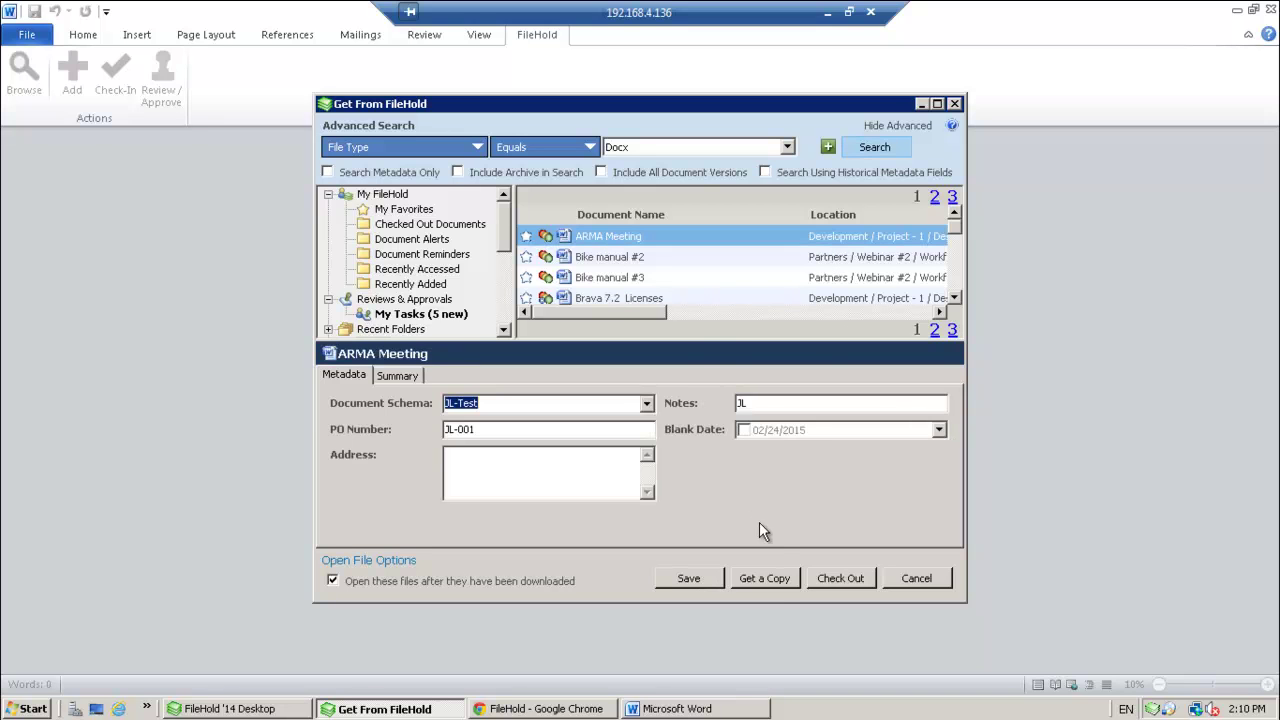
{"action": "left_click", "coordinate": [838, 578]}
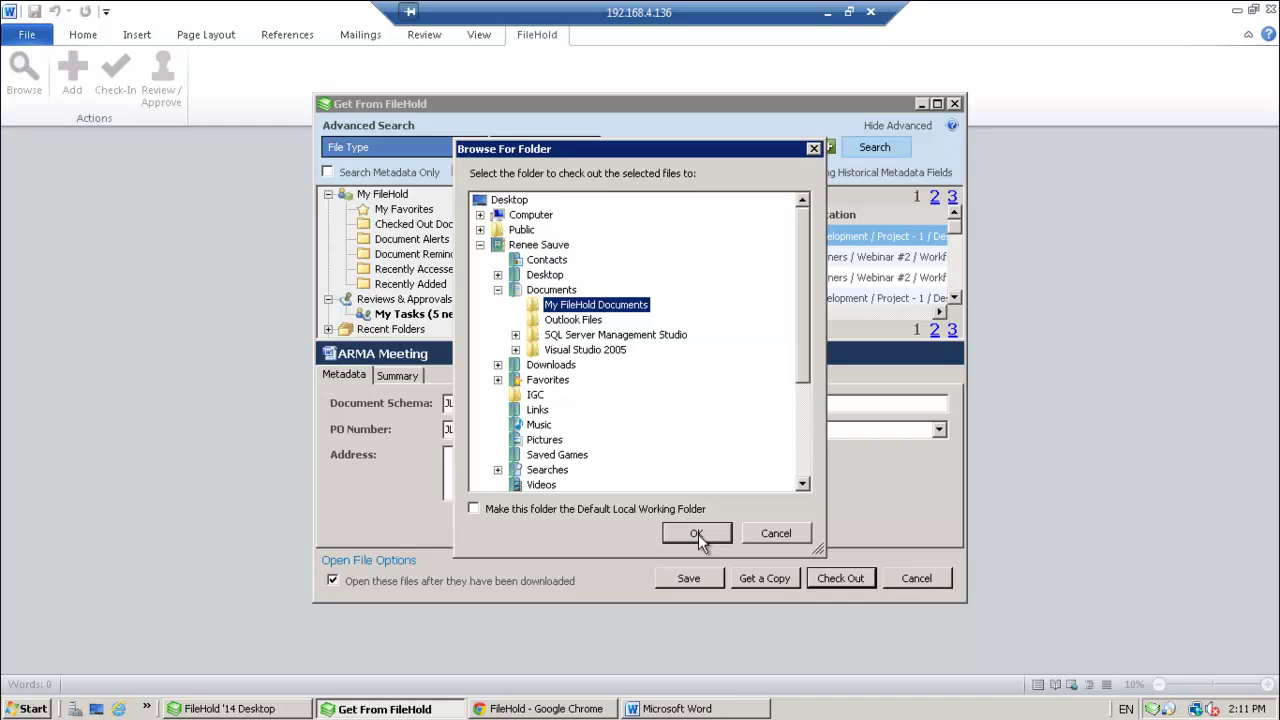
{"action": "left_click", "coordinate": [697, 533]}
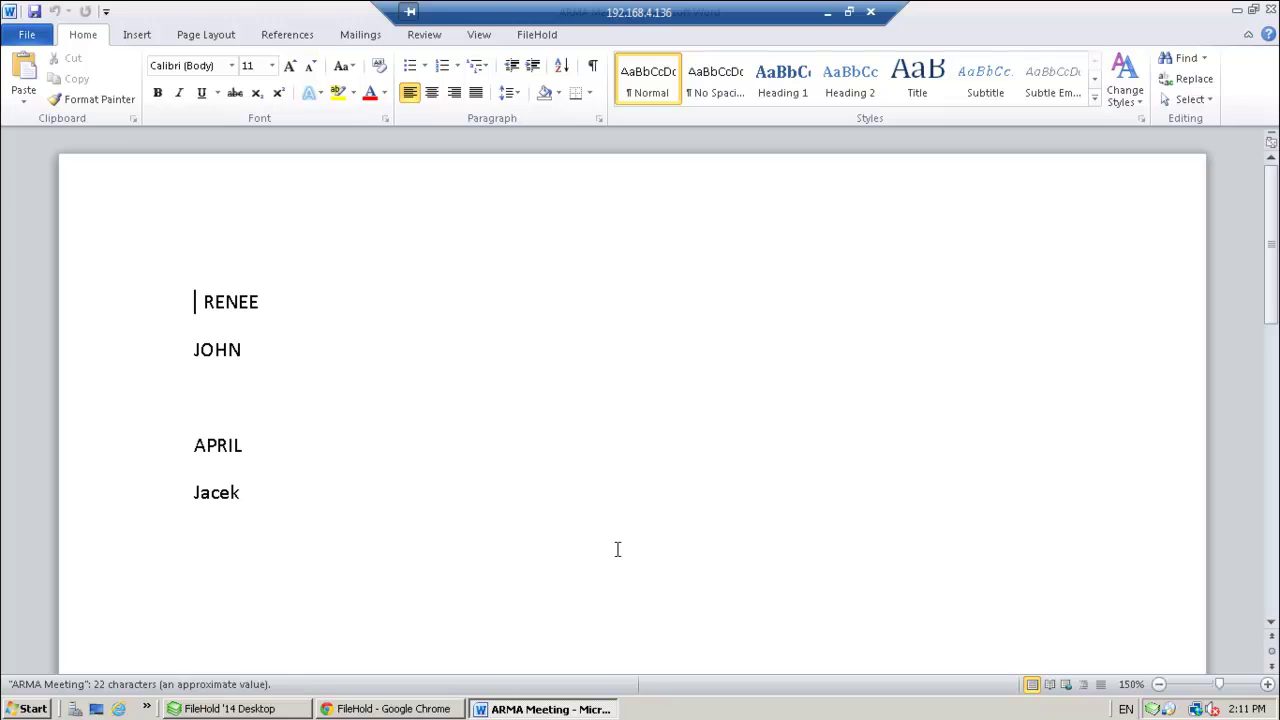
Add the line 'Make my changes to this document.' after the last name and save
{"action": "scroll", "coordinate": [615, 535], "scroll_direction": "down", "scroll_amount": 5}
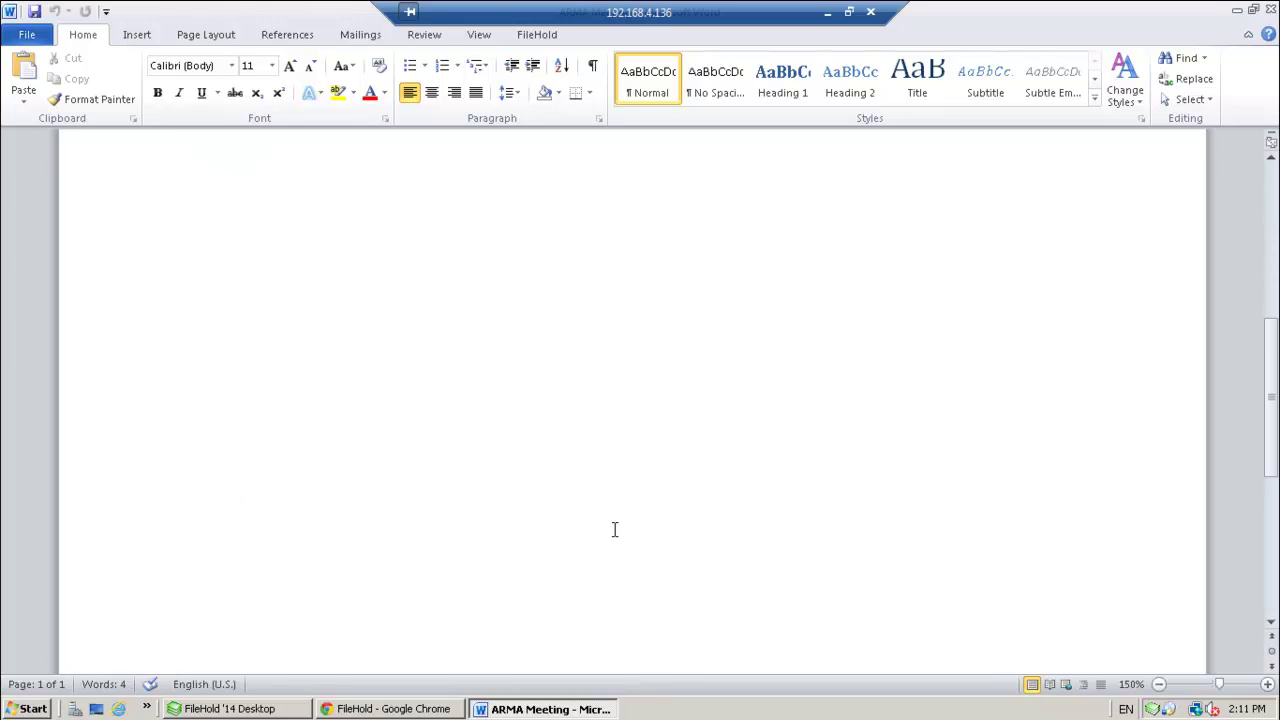
{"action": "scroll", "coordinate": [615, 529], "scroll_direction": "up", "scroll_amount": 2}
{"action": "scroll", "coordinate": [614, 528], "scroll_direction": "down", "scroll_amount": 2}
{"action": "scroll", "coordinate": [537, 451], "scroll_direction": "up", "scroll_amount": 3}
{"action": "left_click", "coordinate": [350, 185]}
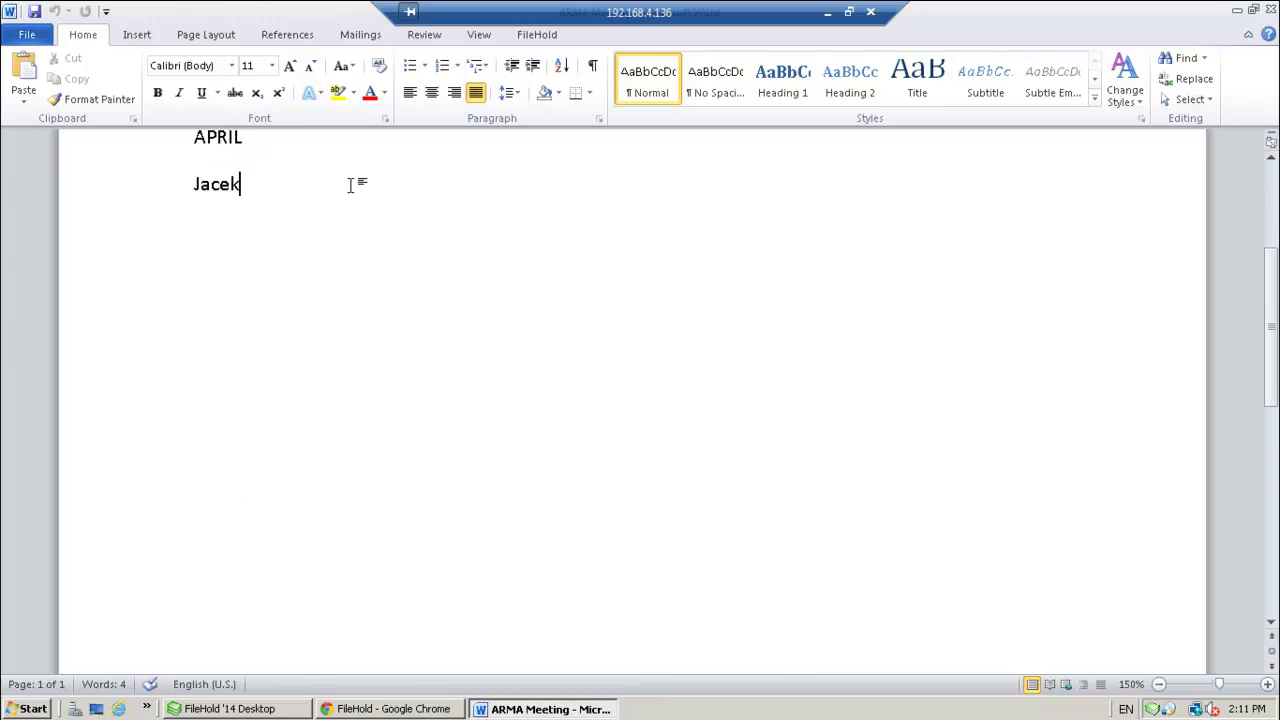
{"action": "key", "text": "Return"}
{"action": "key", "text": "Return"}
{"action": "type", "text": "Make"}
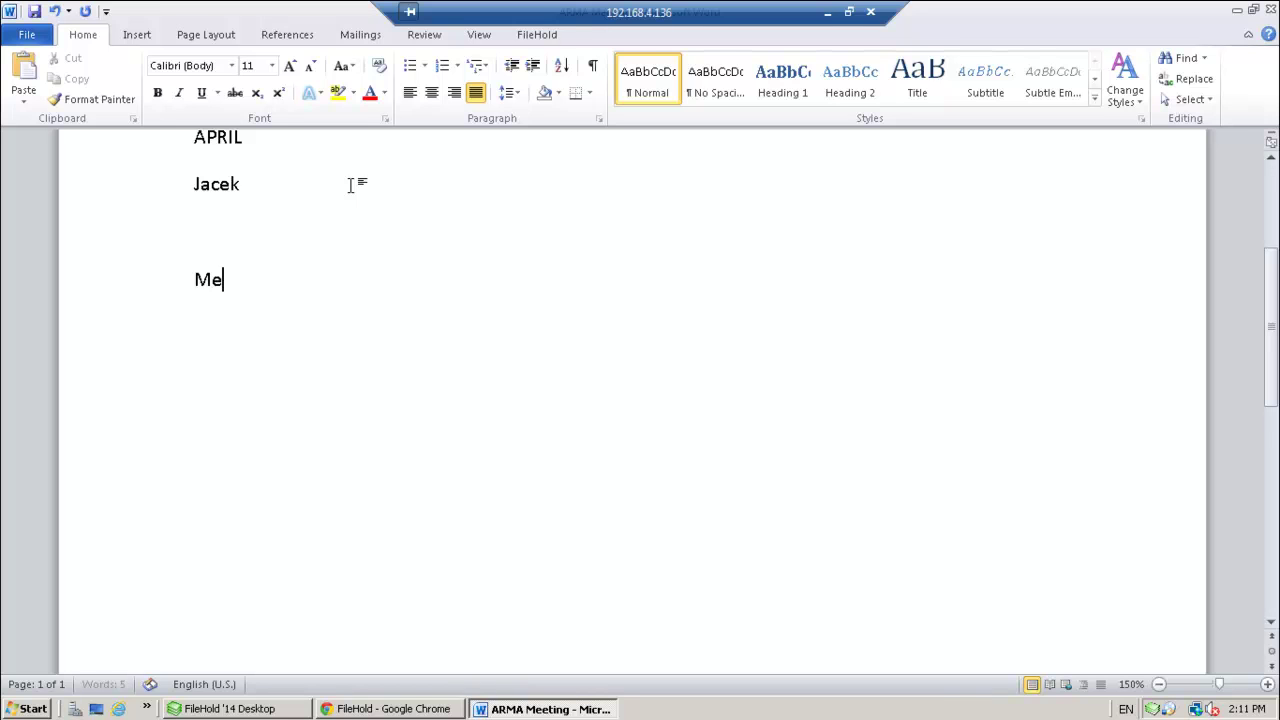
{"action": "type", "text": " my chang"}
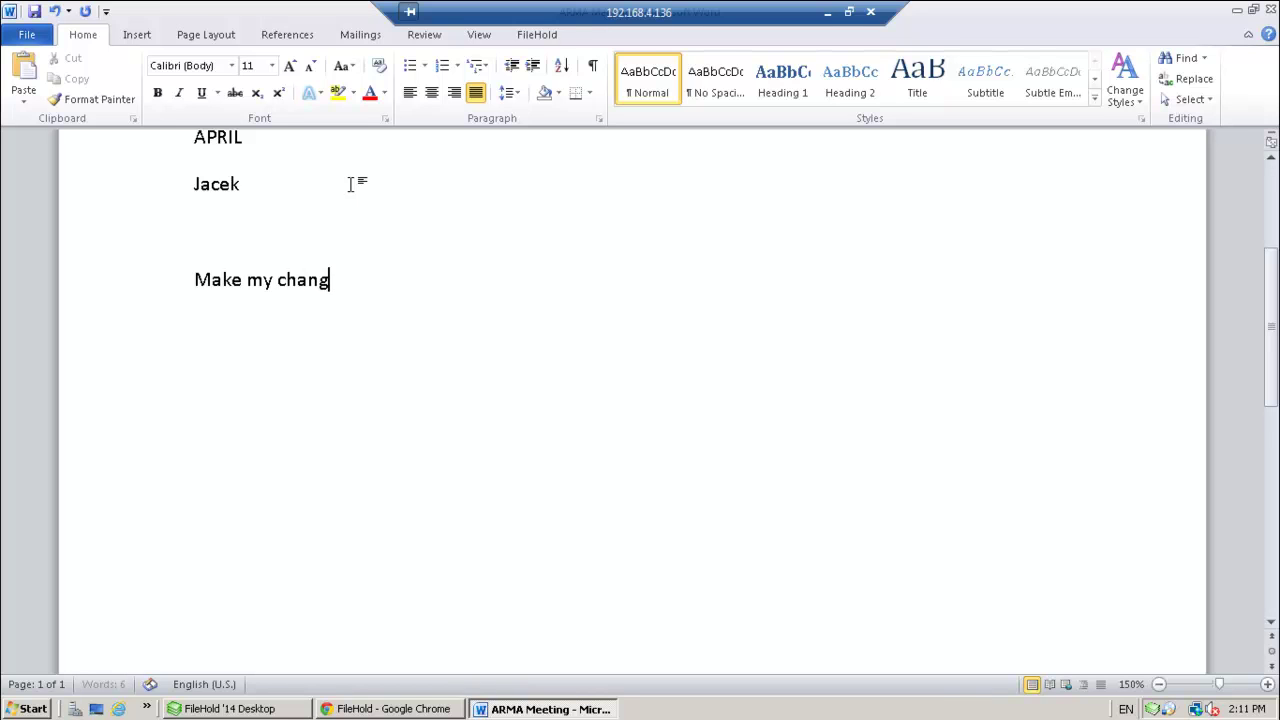
{"action": "type", "text": "es to this"}
{"action": "key", "text": "BackSpace"}
{"action": "type", "text": "is document."}
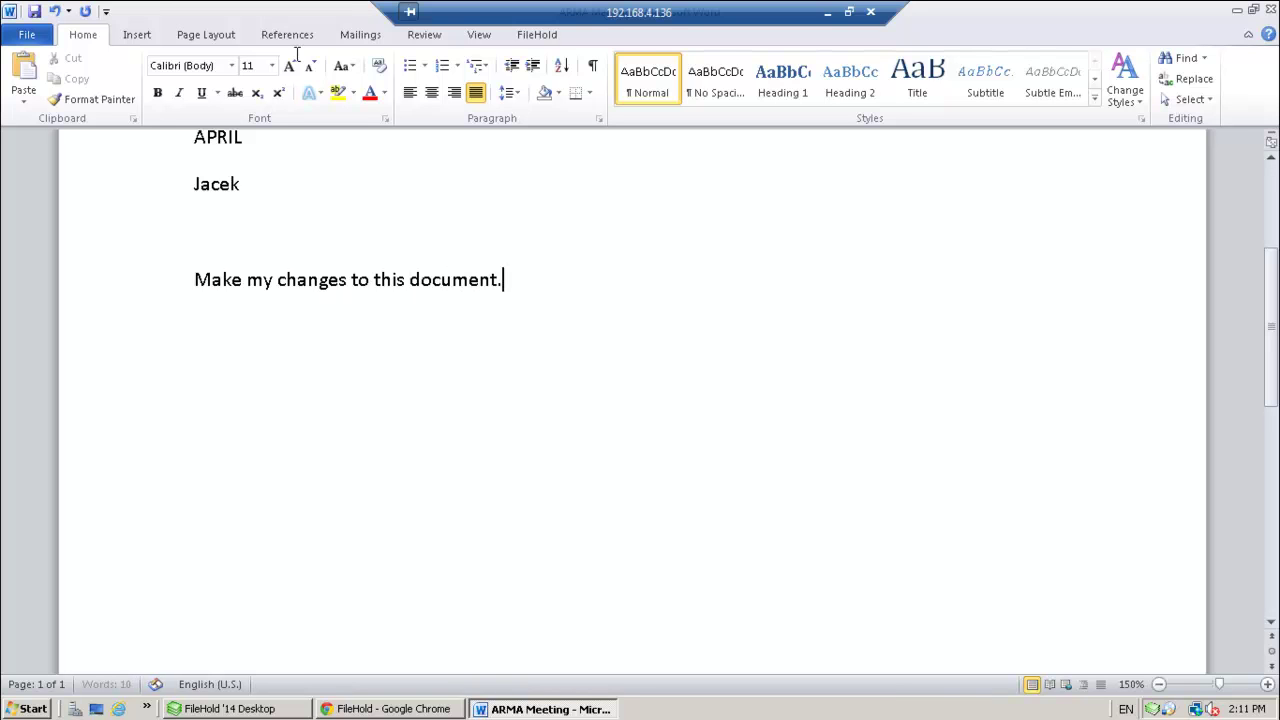
{"action": "left_click", "coordinate": [36, 13]}
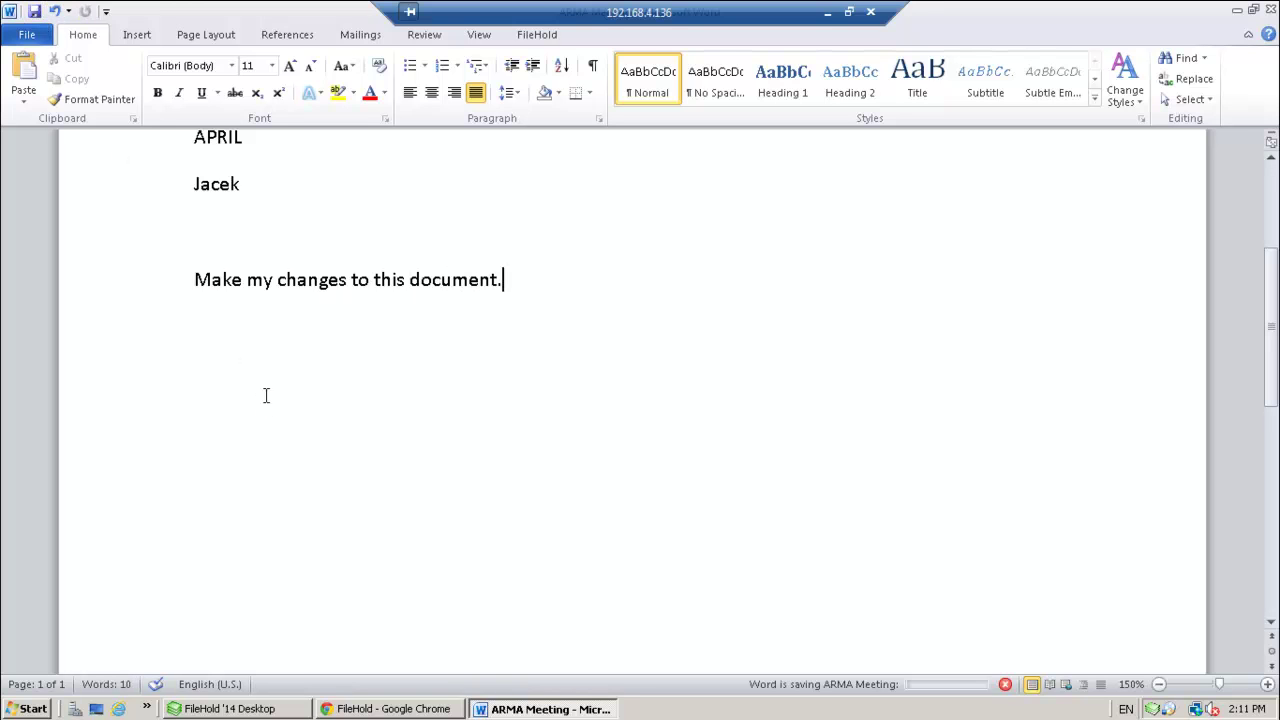
Check in ARMA Meeting with 'Close this document' and 'Delete the local copy' ticked
{"action": "left_click", "coordinate": [537, 38]}
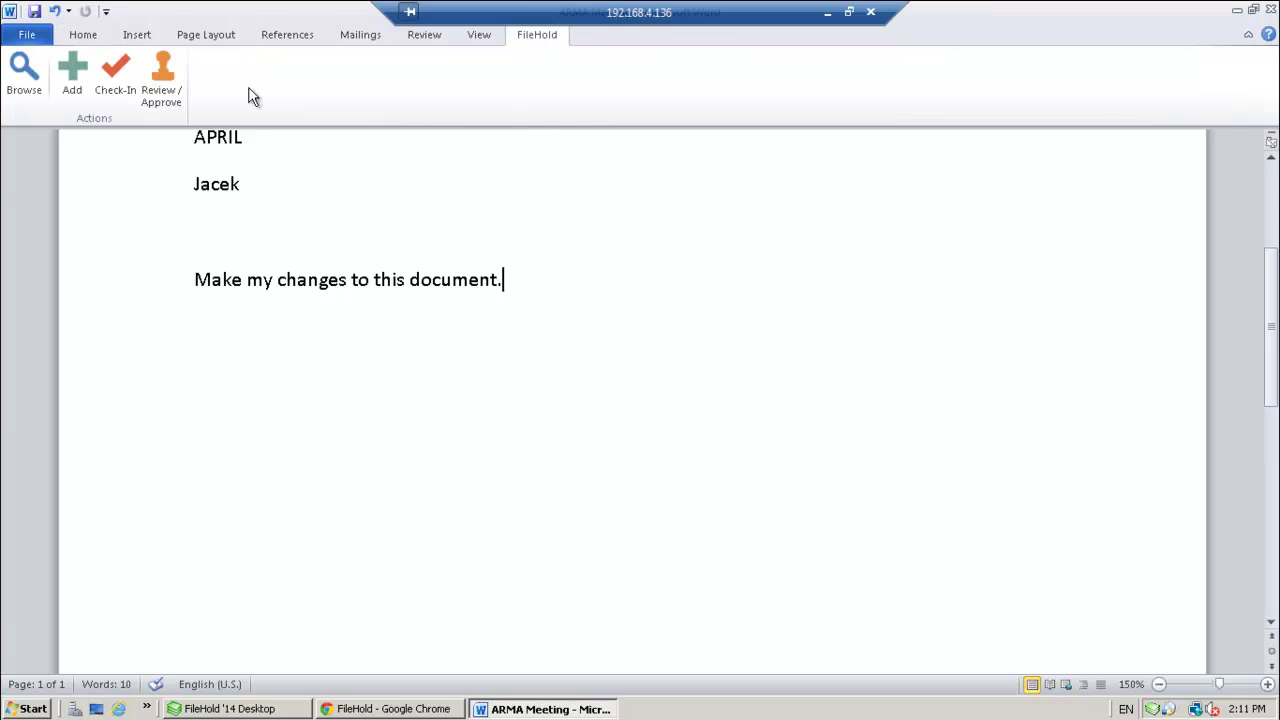
{"action": "left_click", "coordinate": [104, 88]}
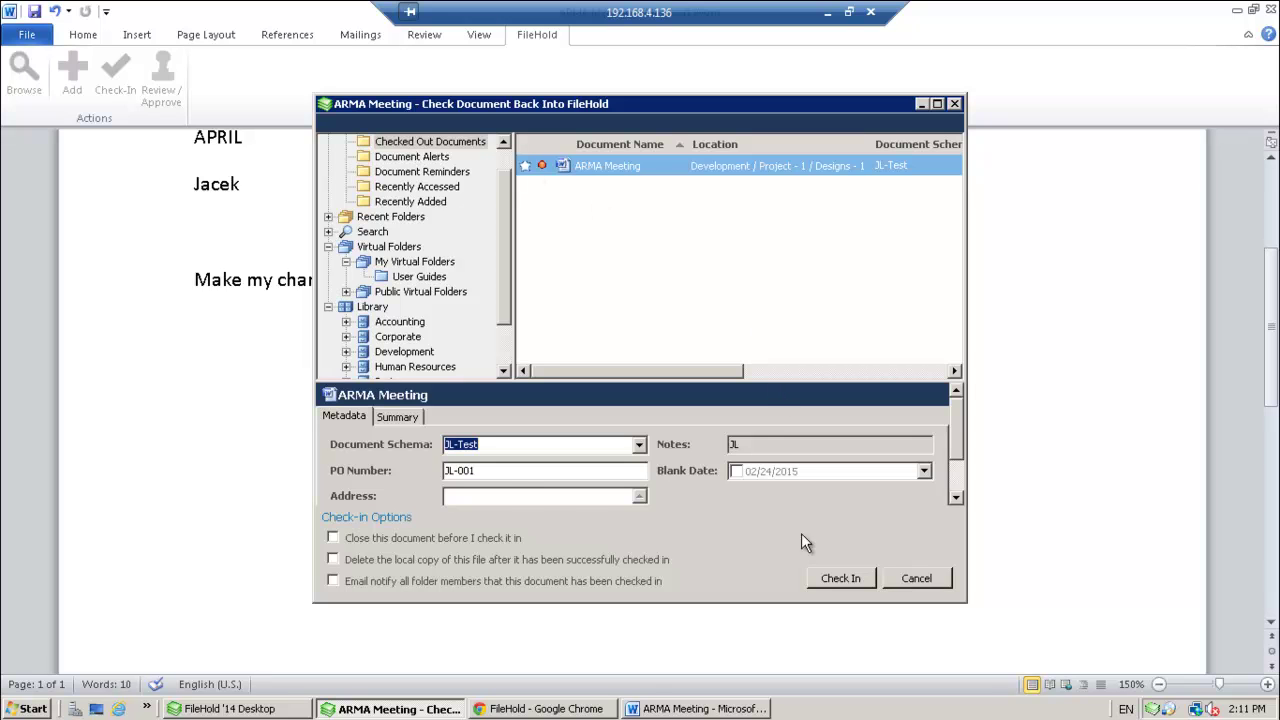
{"action": "left_click", "coordinate": [550, 495]}
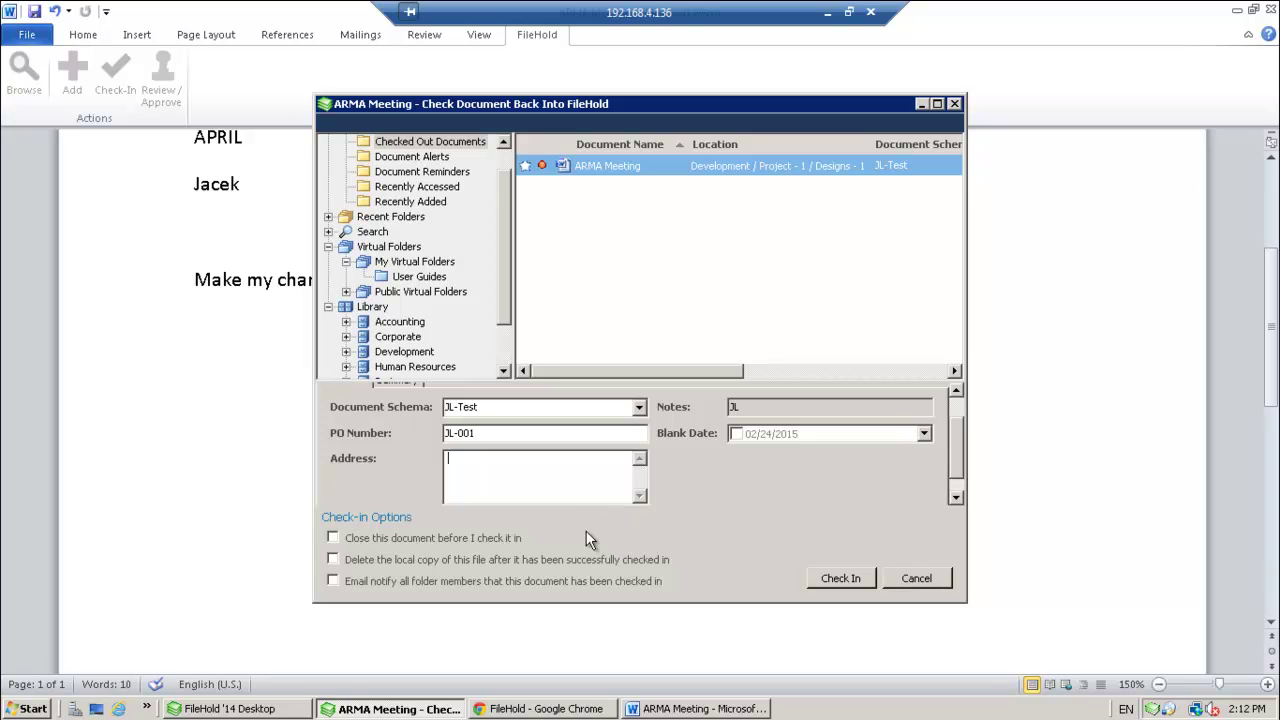
{"action": "left_click", "coordinate": [437, 538]}
{"action": "left_click", "coordinate": [439, 558]}
{"action": "left_click", "coordinate": [838, 579]}
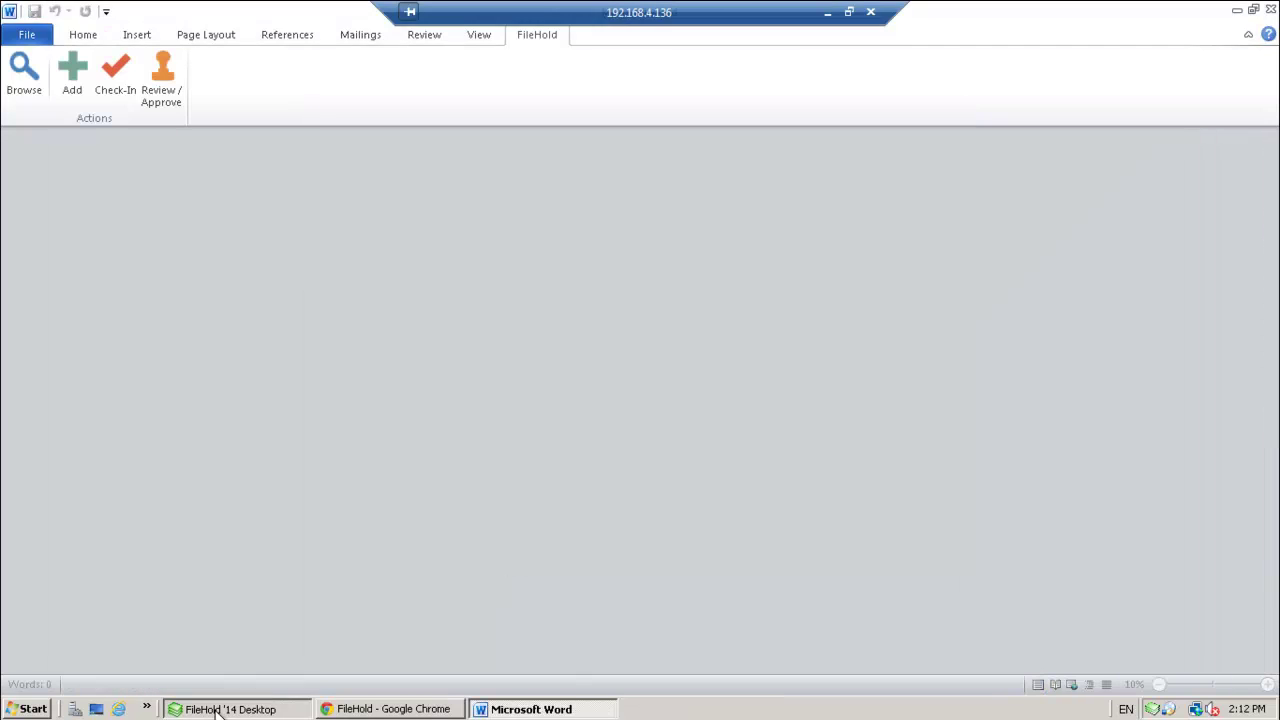
View all versions of ARMA Meeting from Recently Accessed, then open the User Guides virtual folder
{"action": "left_click", "coordinate": [215, 709]}
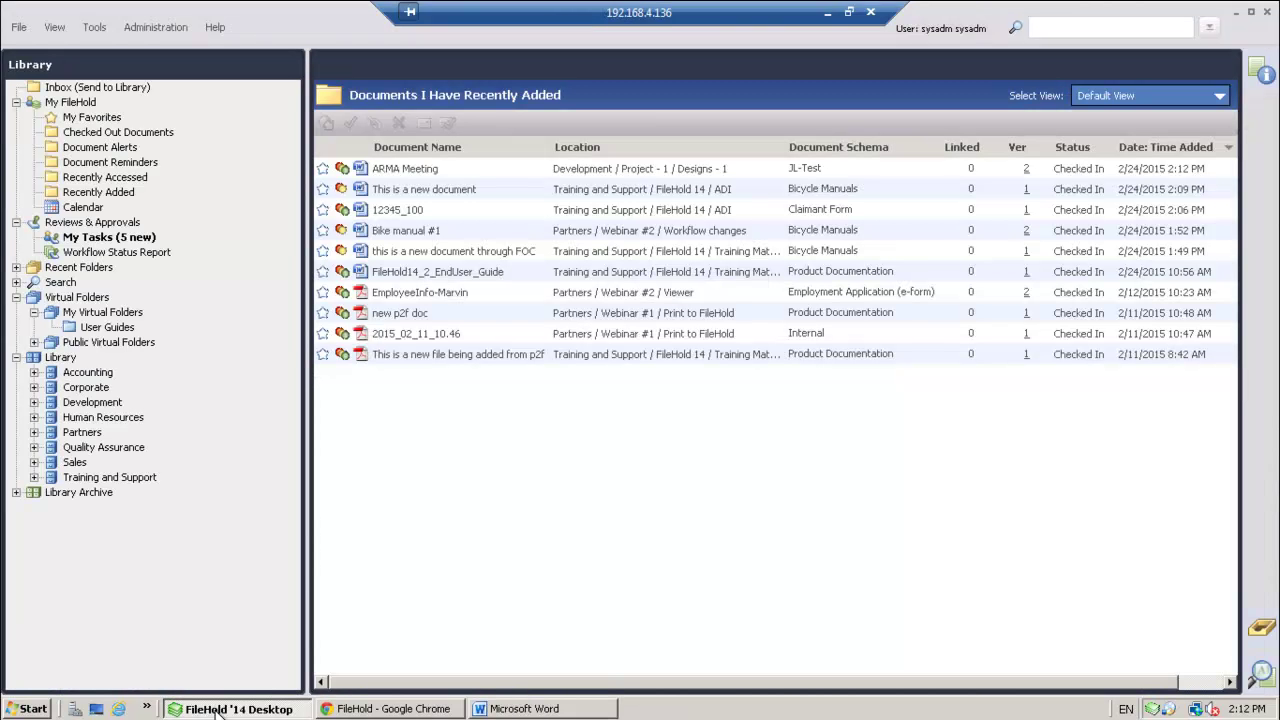
{"action": "left_click", "coordinate": [105, 177]}
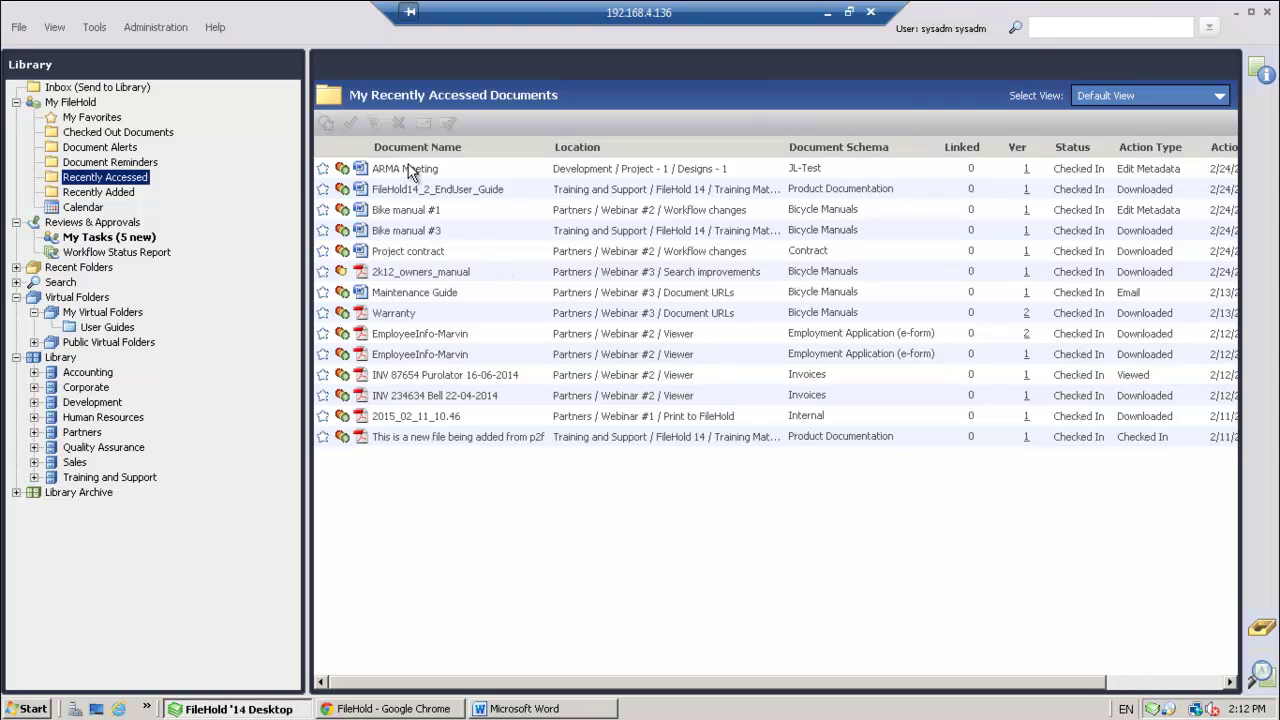
{"action": "left_click", "coordinate": [410, 170]}
{"action": "left_click", "coordinate": [1258, 66]}
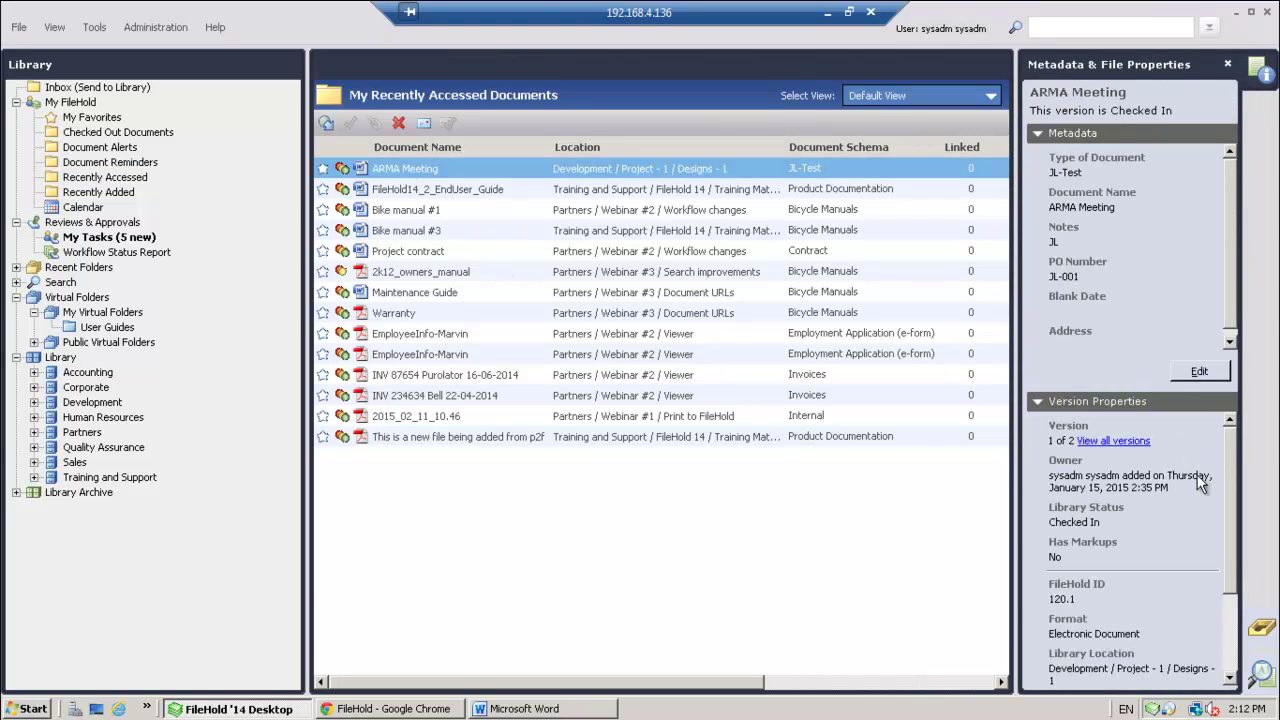
{"action": "left_click", "coordinate": [1115, 442]}
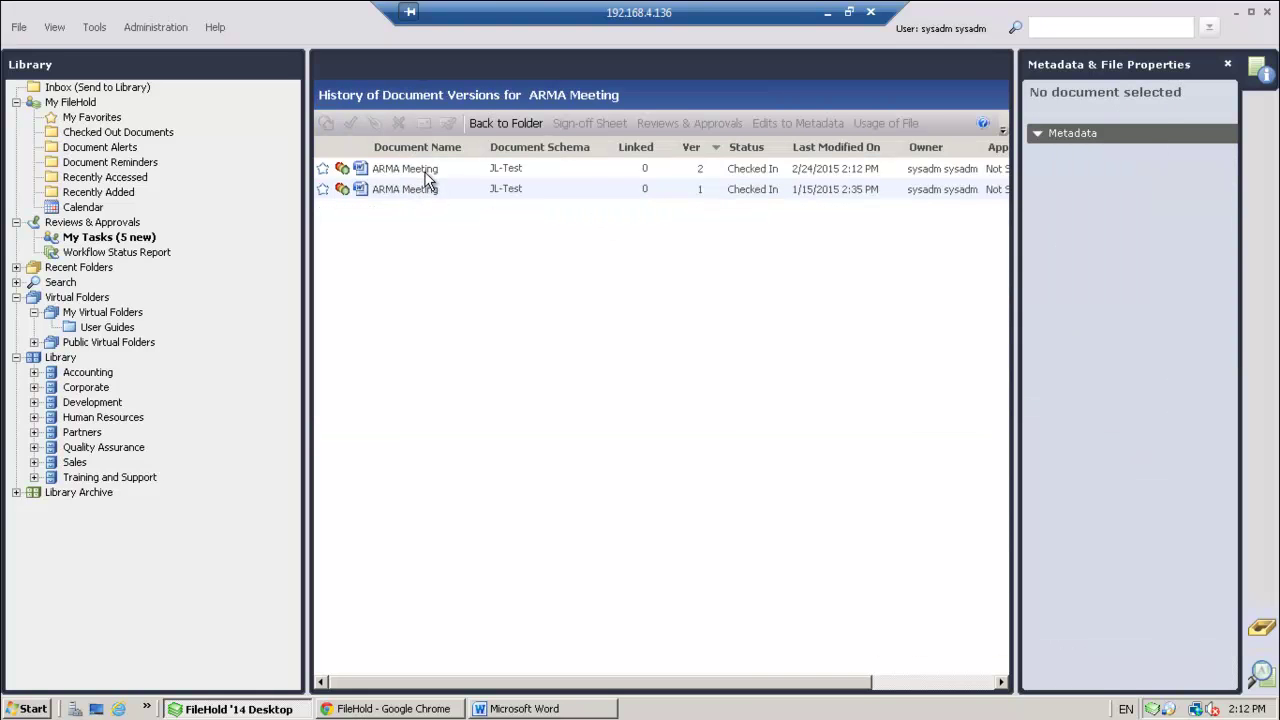
{"action": "key", "text": "BackSpace"}
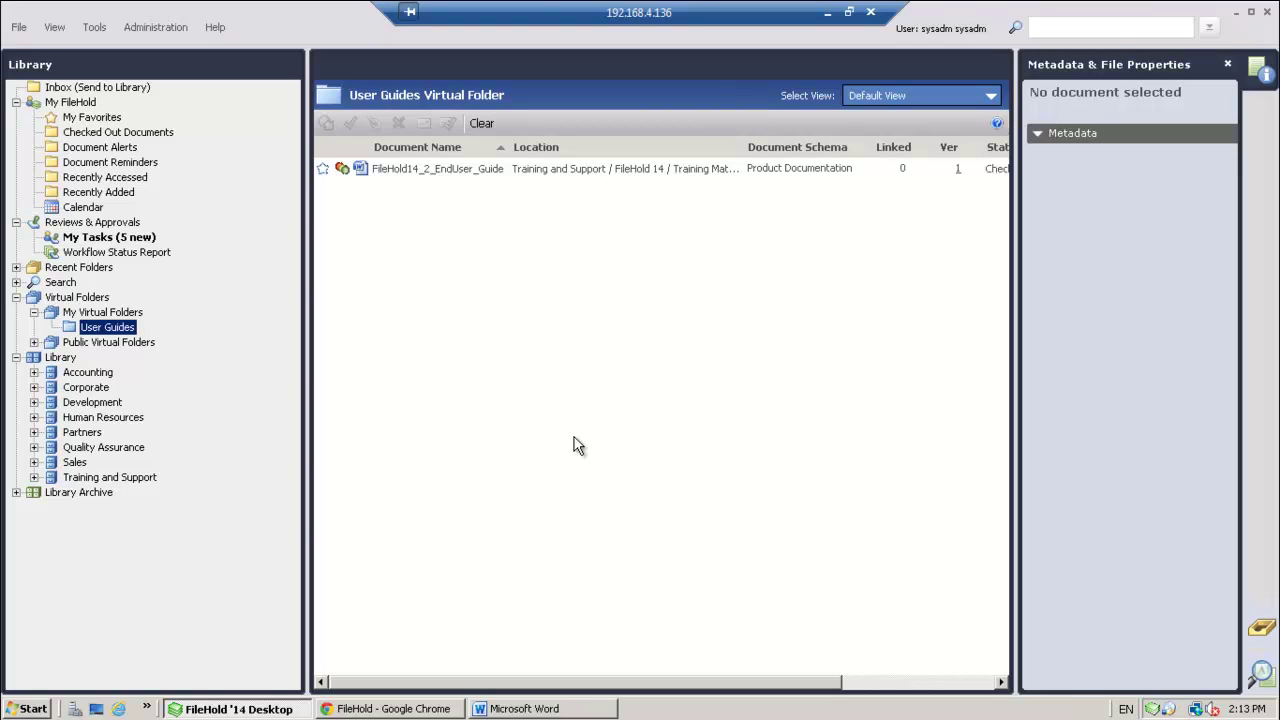
Initiate a Manual Review workflow on FileHold14_2_EndUser_Guide with the Review Document step
{"action": "right_click", "coordinate": [418, 171]}
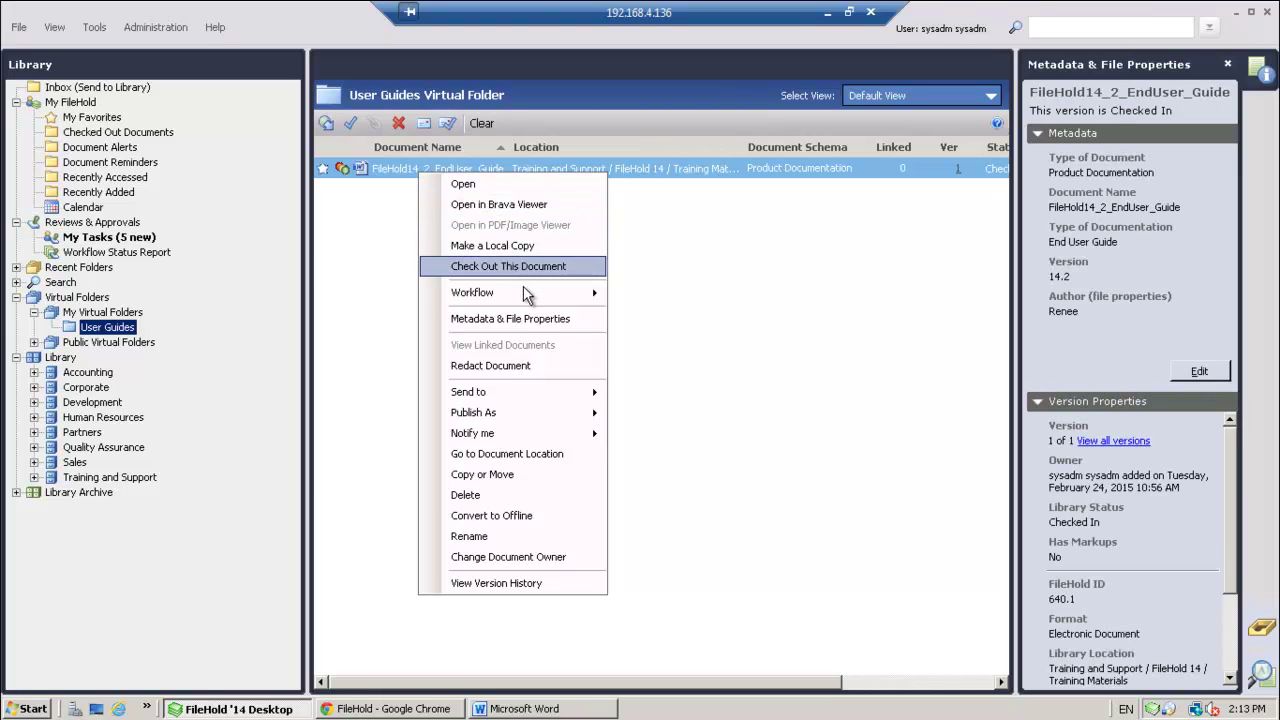
{"action": "mouse_move", "coordinate": [530, 298]}
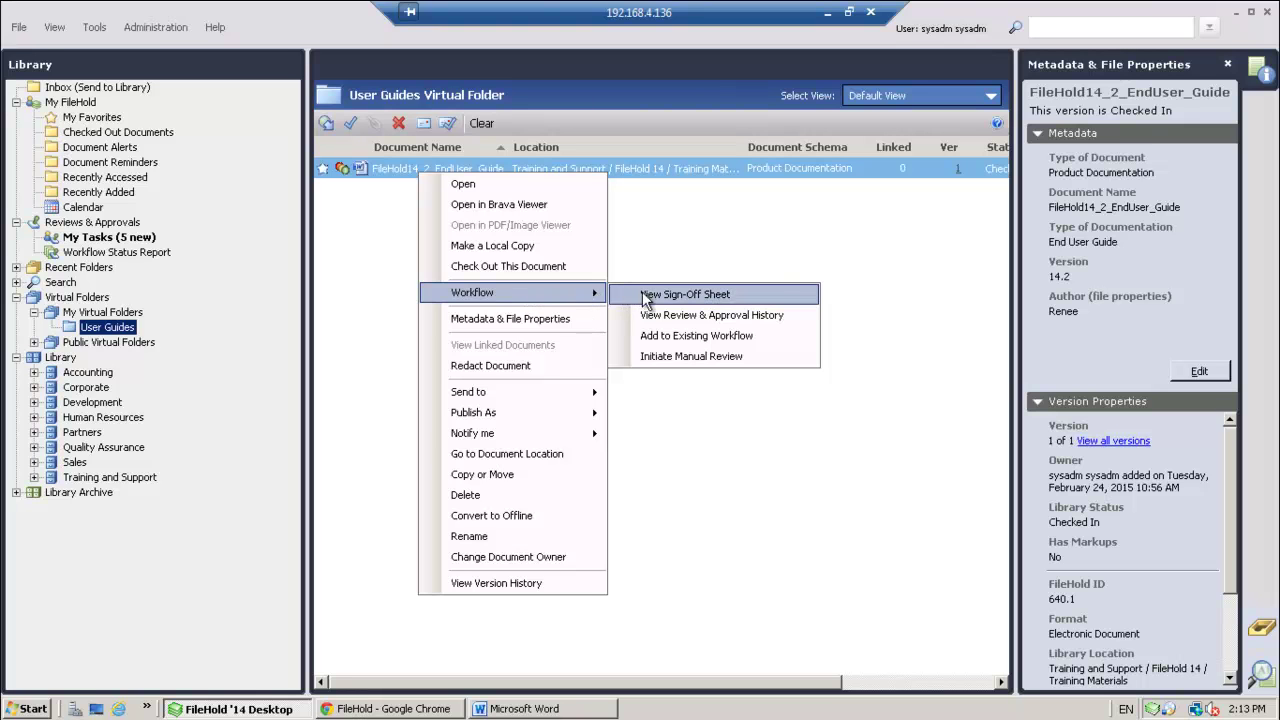
{"action": "left_click", "coordinate": [683, 366]}
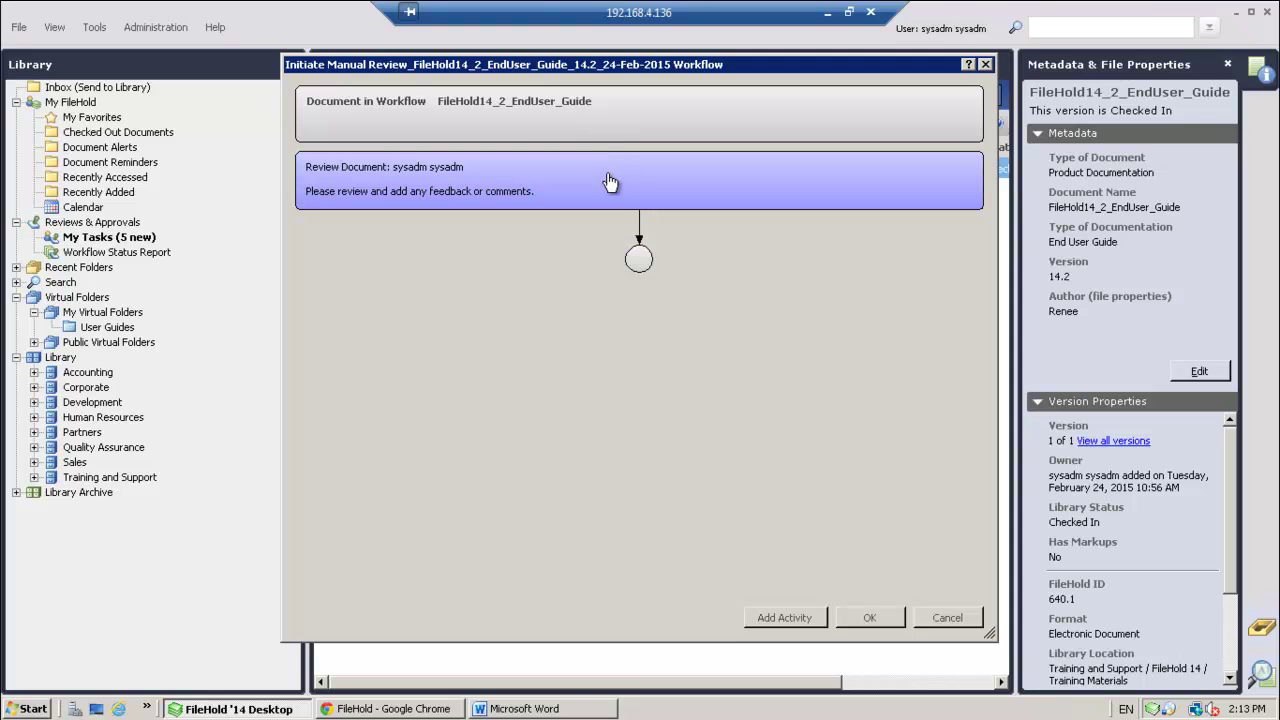
{"action": "left_click", "coordinate": [611, 186]}
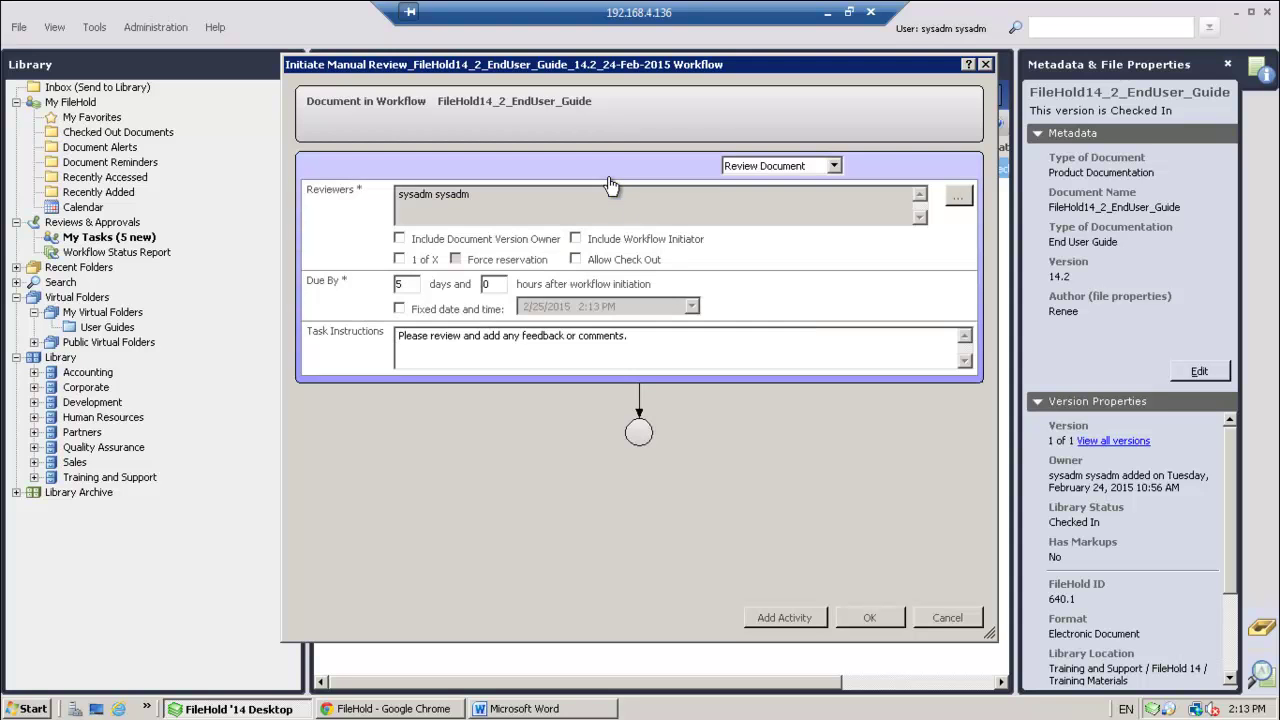
{"action": "left_click", "coordinate": [611, 186]}
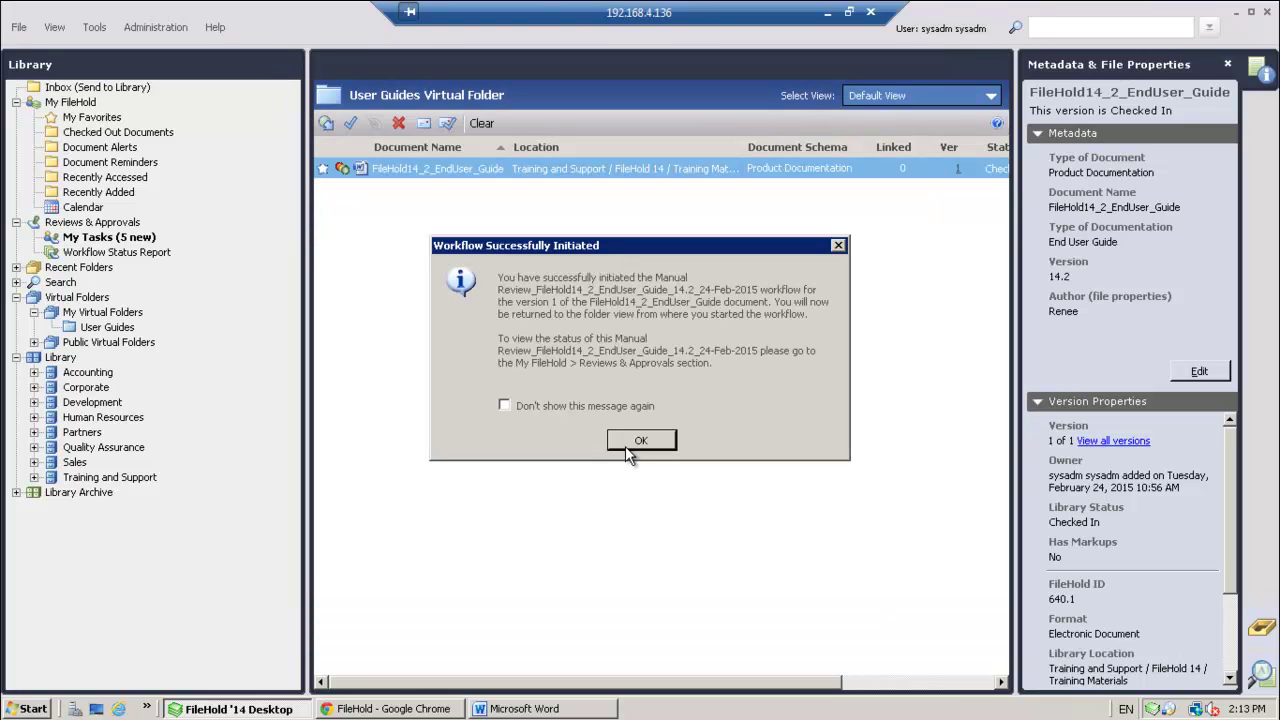
{"action": "left_click", "coordinate": [641, 441]}
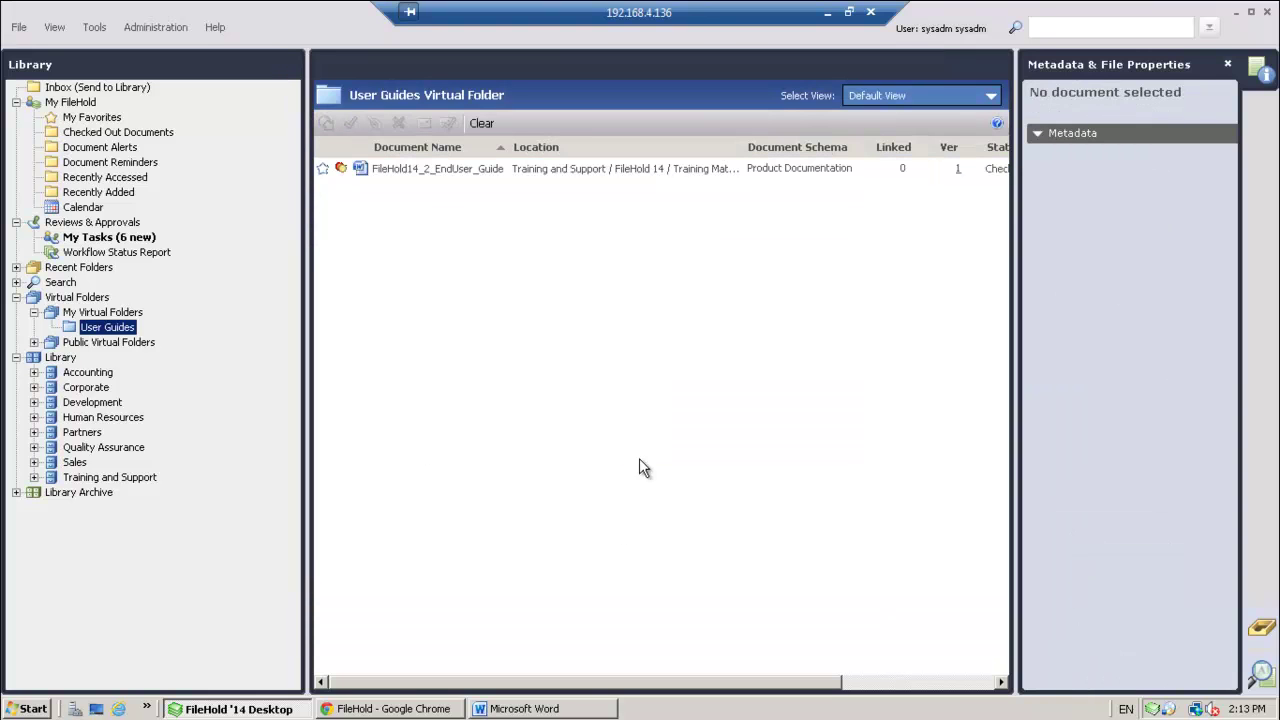
From My Tasks in Word's FileHold browser, get a copy of FileHold14_2_EndUser_Guide
{"action": "left_click", "coordinate": [578, 709]}
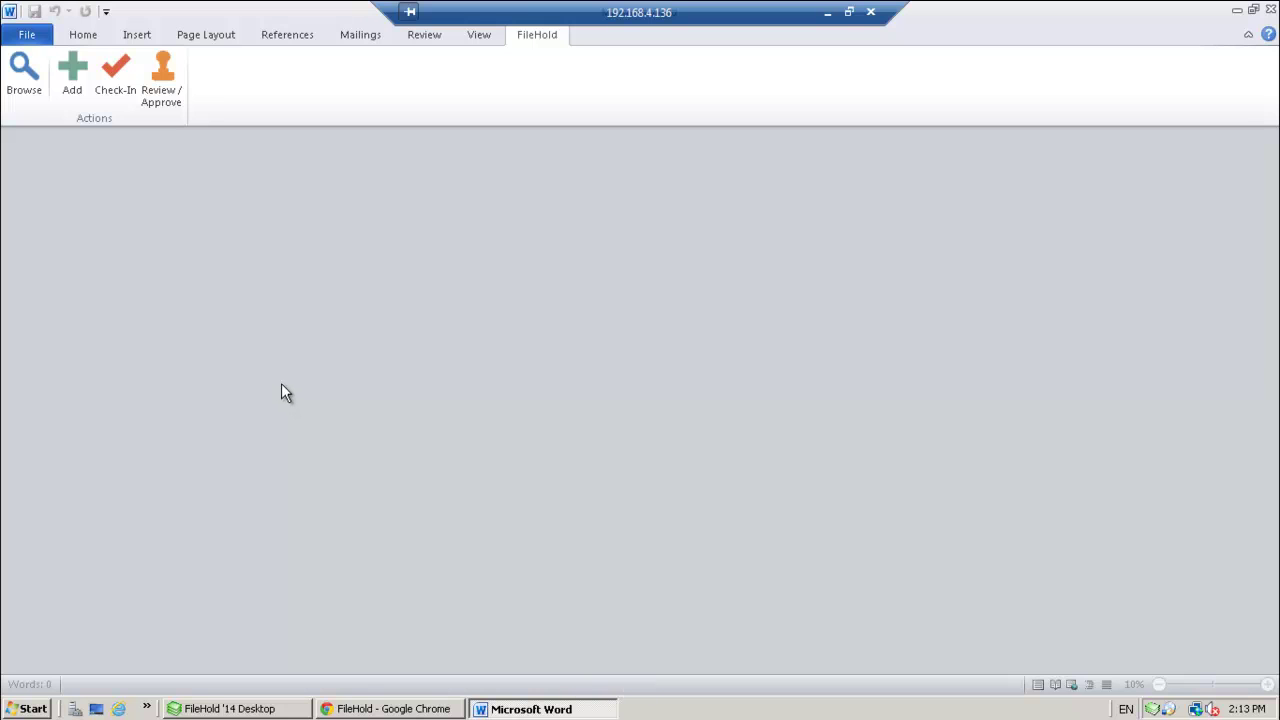
{"action": "left_click", "coordinate": [30, 85]}
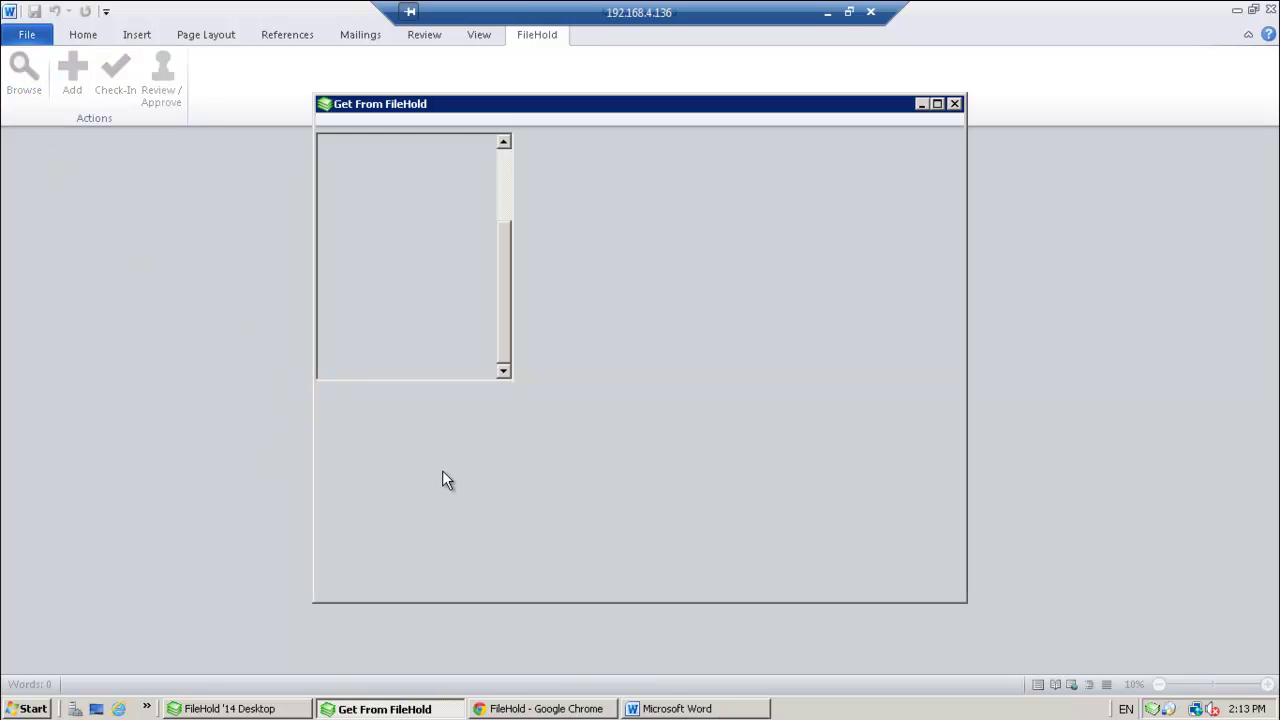
{"action": "scroll", "coordinate": [506, 285], "scroll_direction": "up", "scroll_amount": 1}
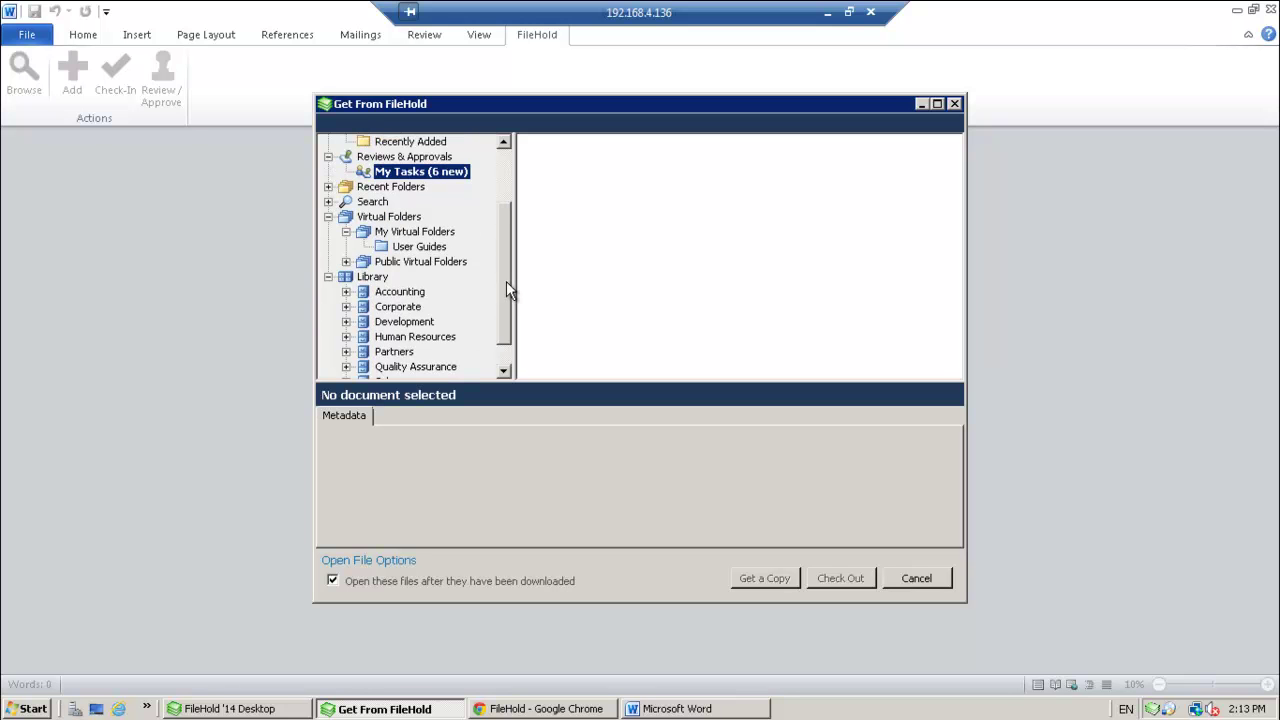
{"action": "scroll", "coordinate": [470, 240], "scroll_direction": "up", "scroll_amount": 2}
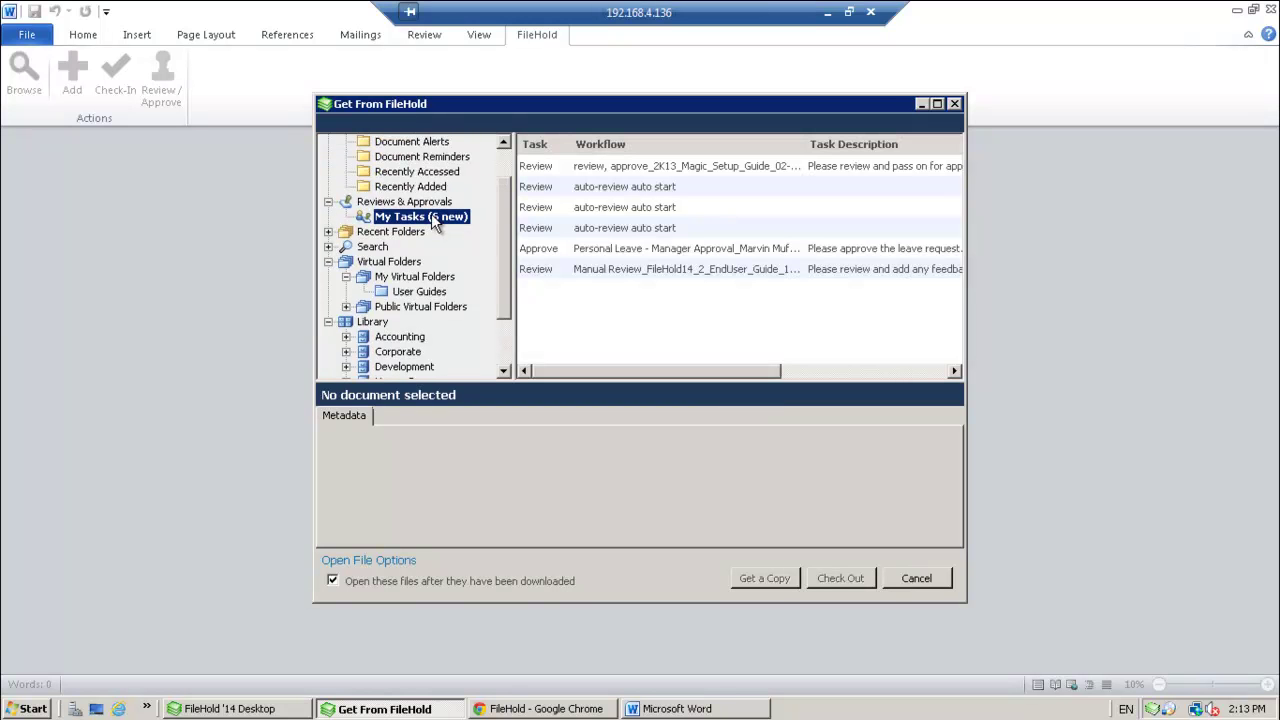
{"action": "left_click", "coordinate": [631, 269]}
{"action": "right_click", "coordinate": [631, 272]}
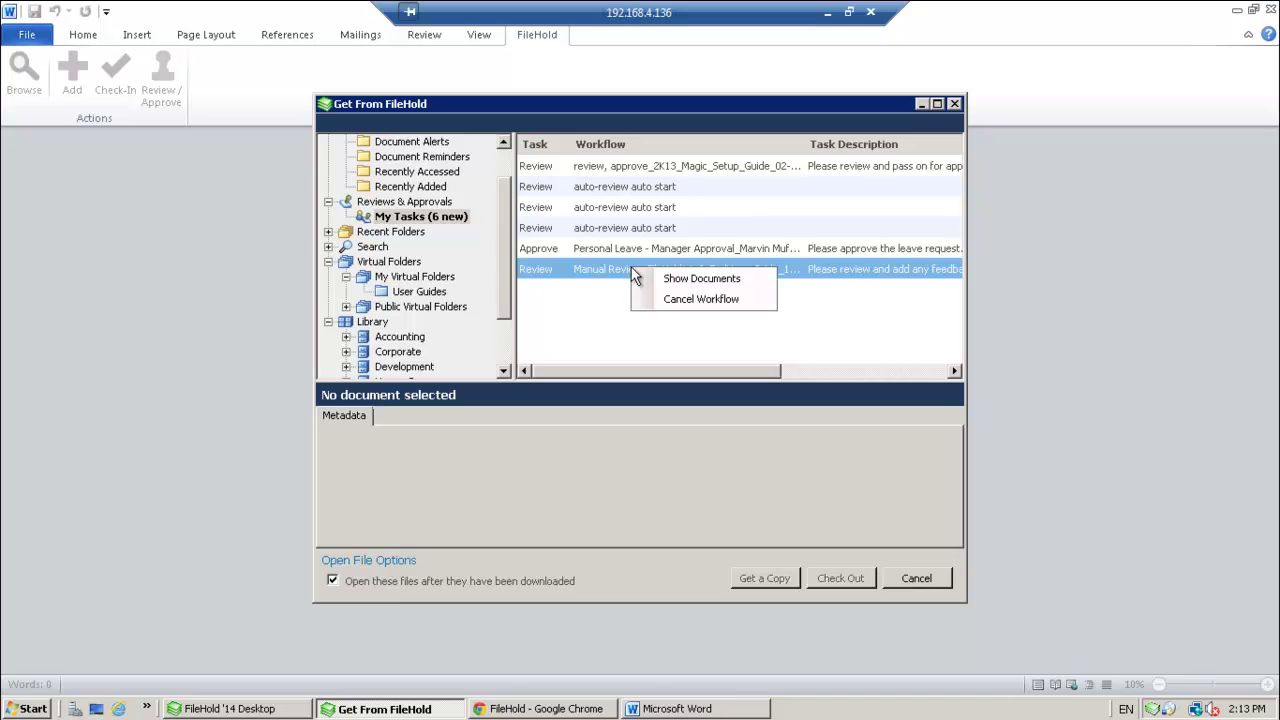
{"action": "left_click", "coordinate": [666, 285]}
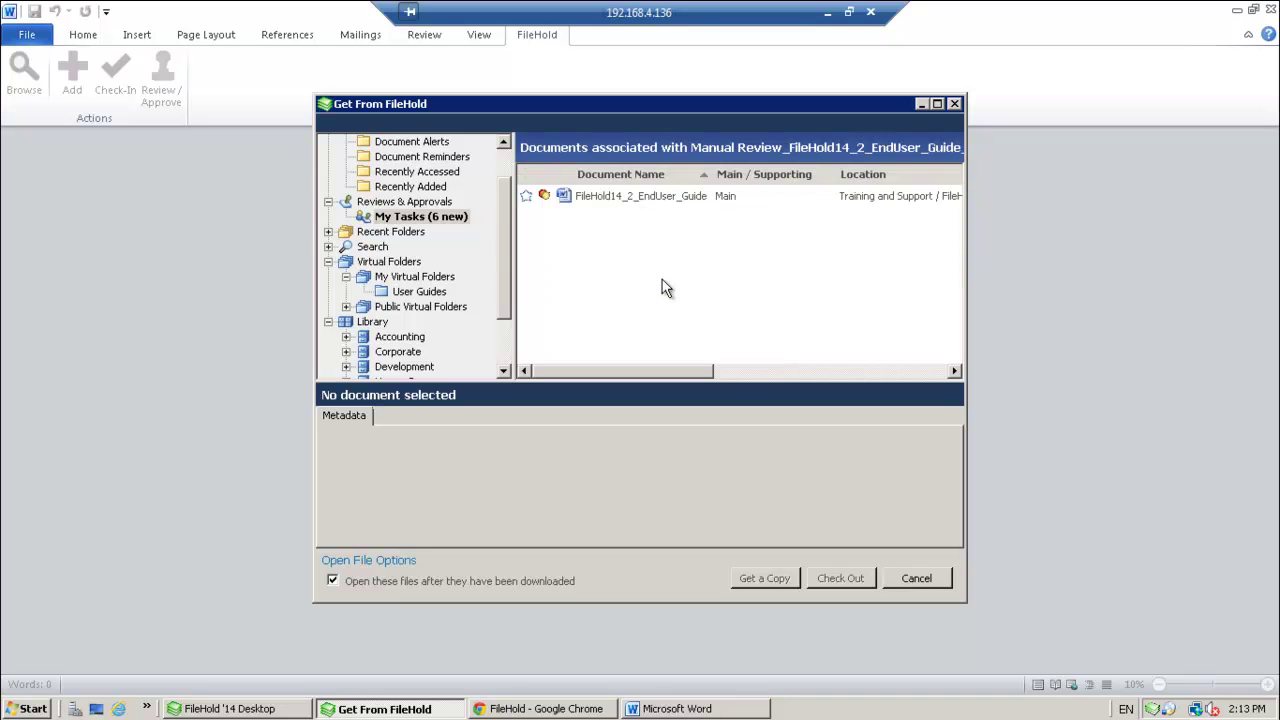
{"action": "left_click", "coordinate": [598, 198]}
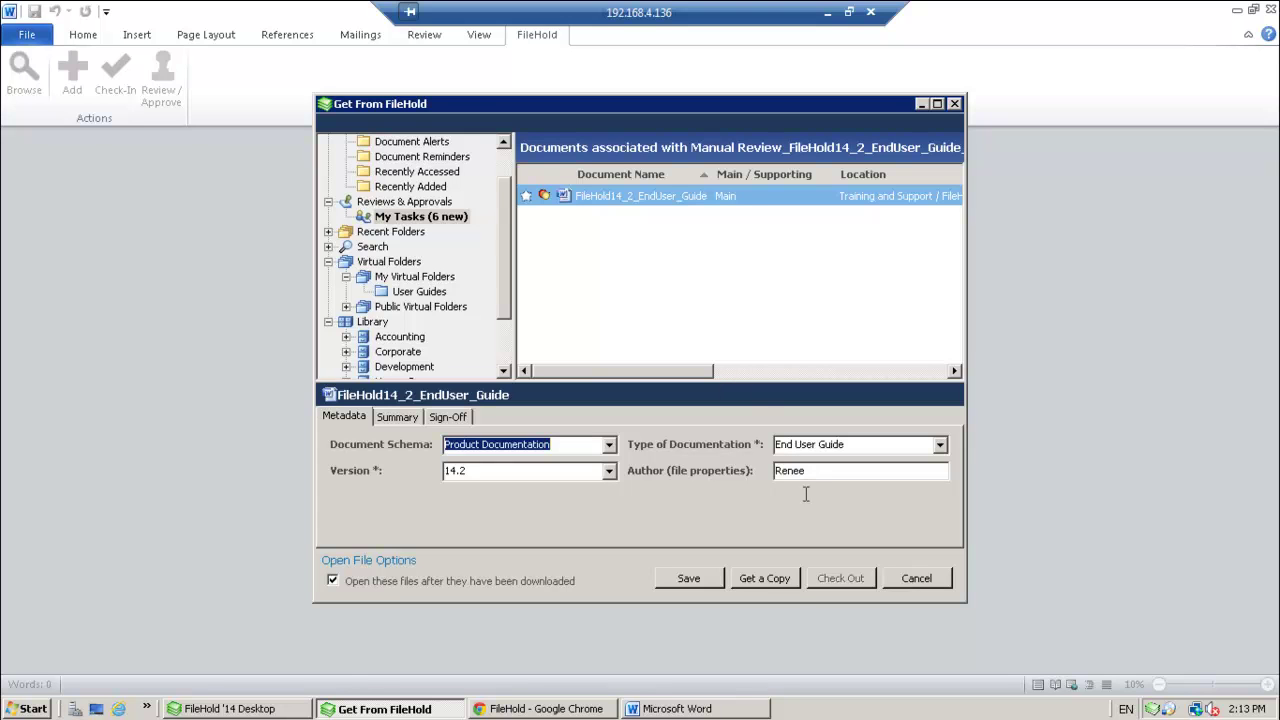
{"action": "left_click", "coordinate": [774, 581]}
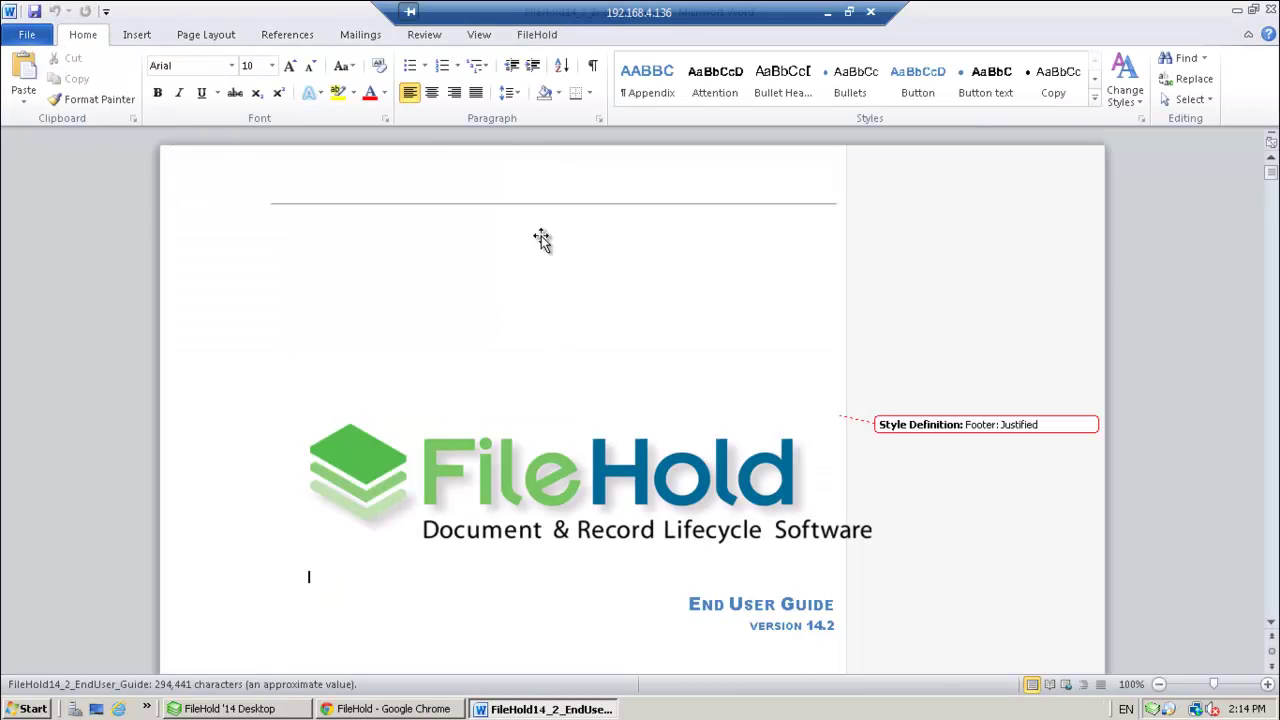
On the Review tab, add a comment reading 'New comment' on the word 'account'
{"action": "left_click", "coordinate": [432, 36]}
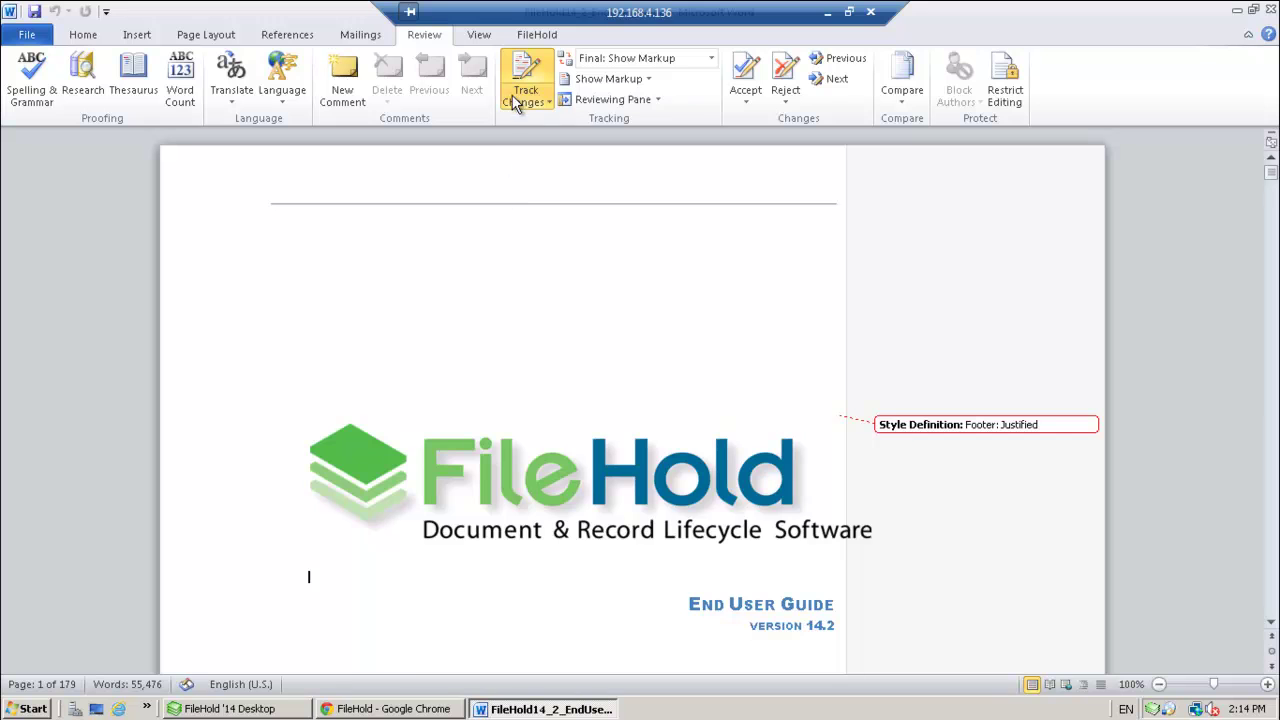
{"action": "scroll", "coordinate": [895, 437], "scroll_direction": "down", "scroll_amount": 7}
{"action": "scroll", "coordinate": [895, 437], "scroll_direction": "down", "scroll_amount": 20}
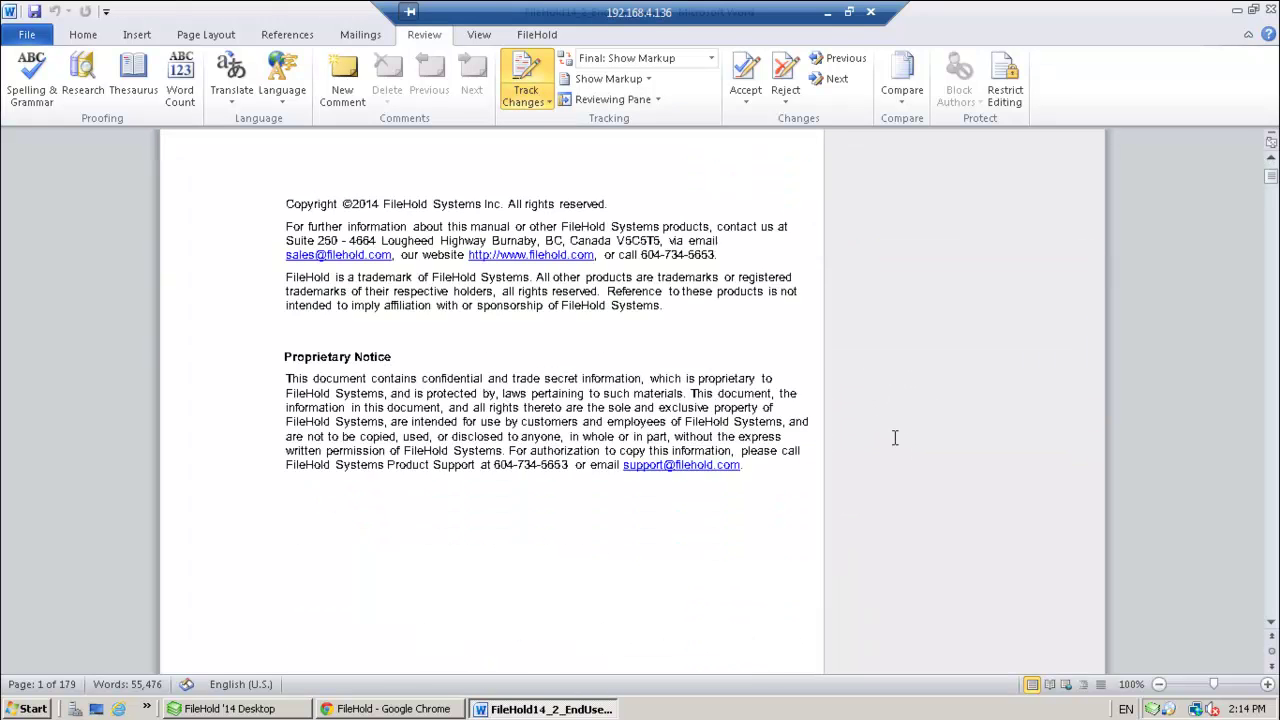
{"action": "scroll", "coordinate": [895, 437], "scroll_direction": "down", "scroll_amount": 20}
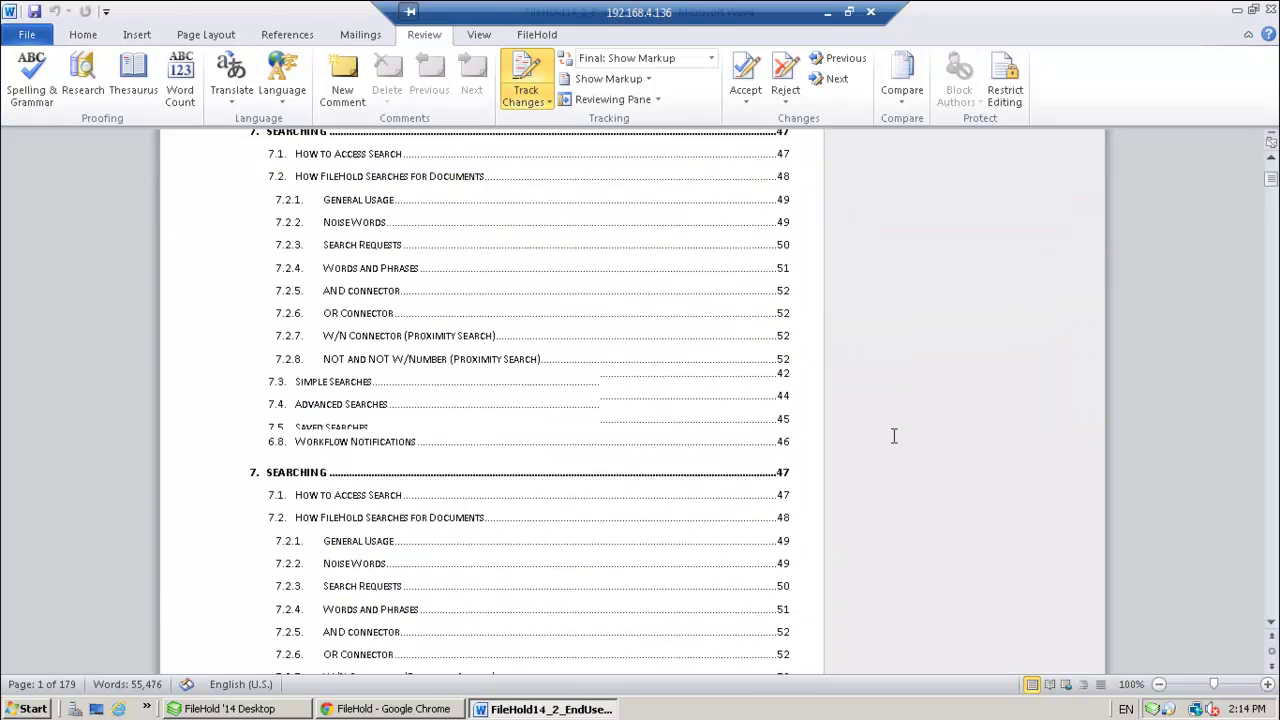
{"action": "scroll", "coordinate": [892, 432], "scroll_direction": "down", "scroll_amount": 20}
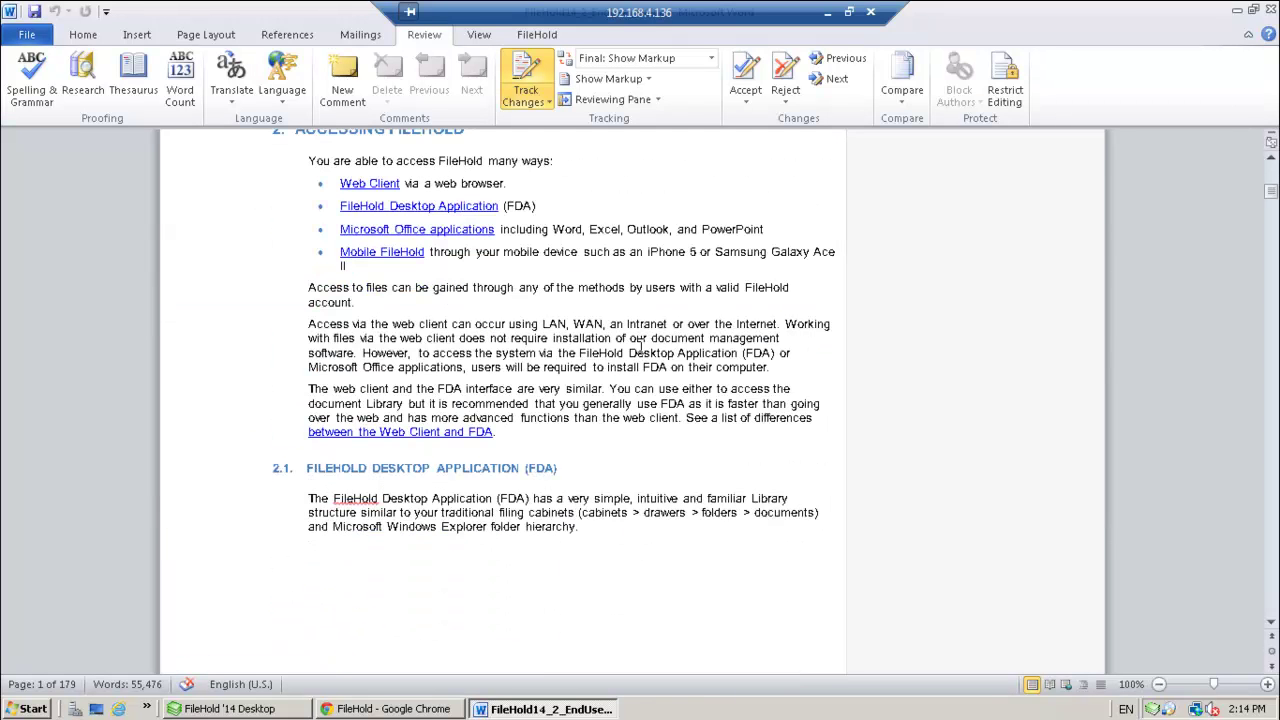
{"action": "left_click", "coordinate": [615, 303]}
{"action": "left_click", "coordinate": [350, 80]}
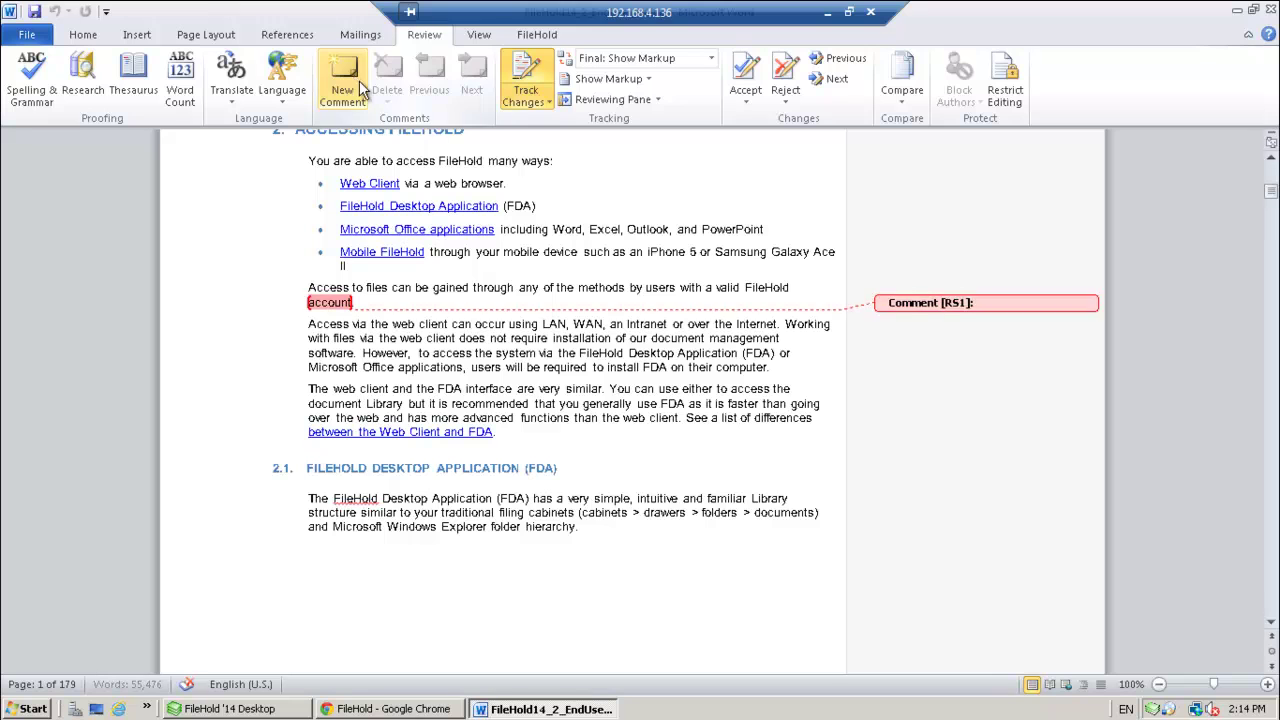
{"action": "type", "text": "New comment"}
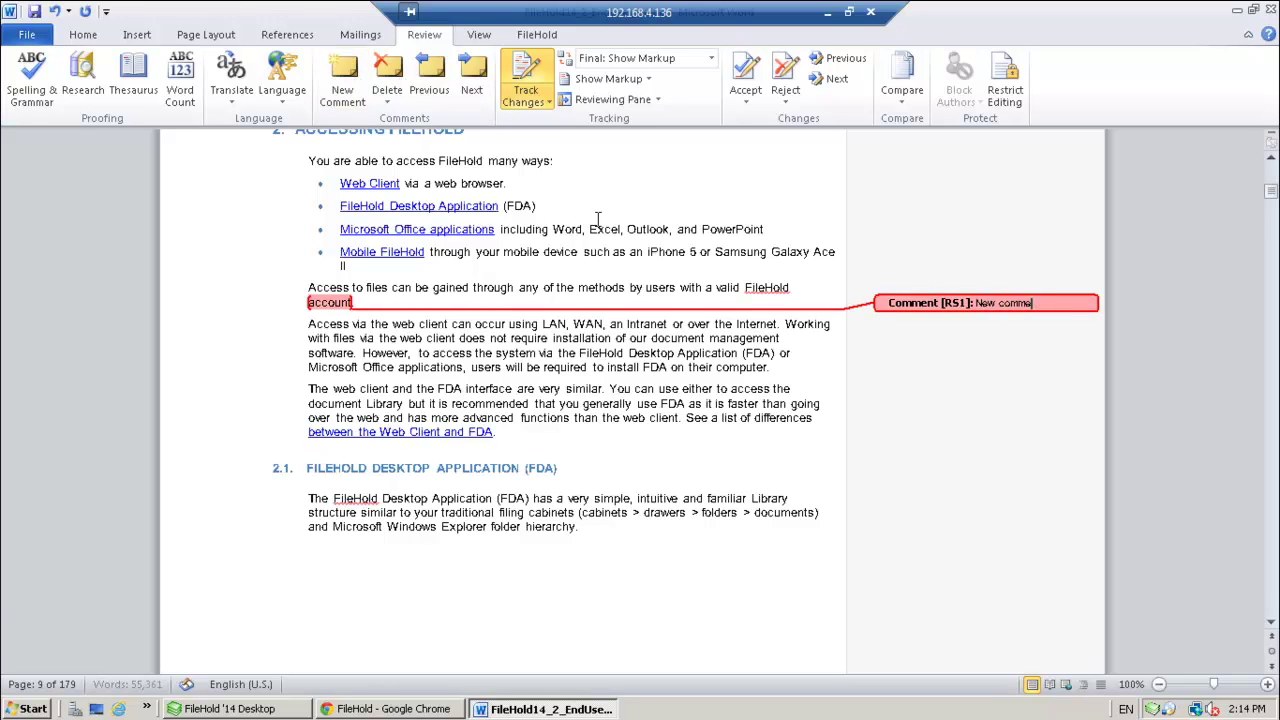
Delete 'FDA on their computer' as a tracked change and save without checking out
{"action": "left_click_drag", "start_coordinate": [643, 367], "coordinate": [768, 367]}
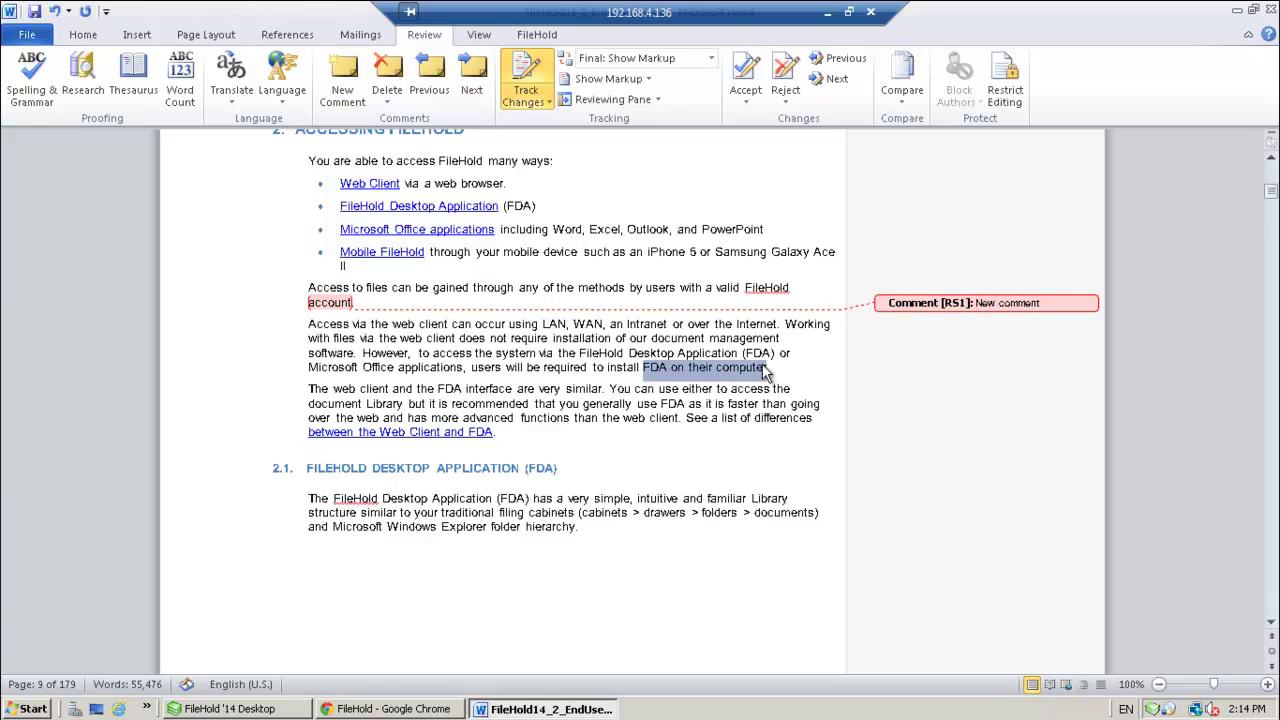
{"action": "key", "text": "Delete"}
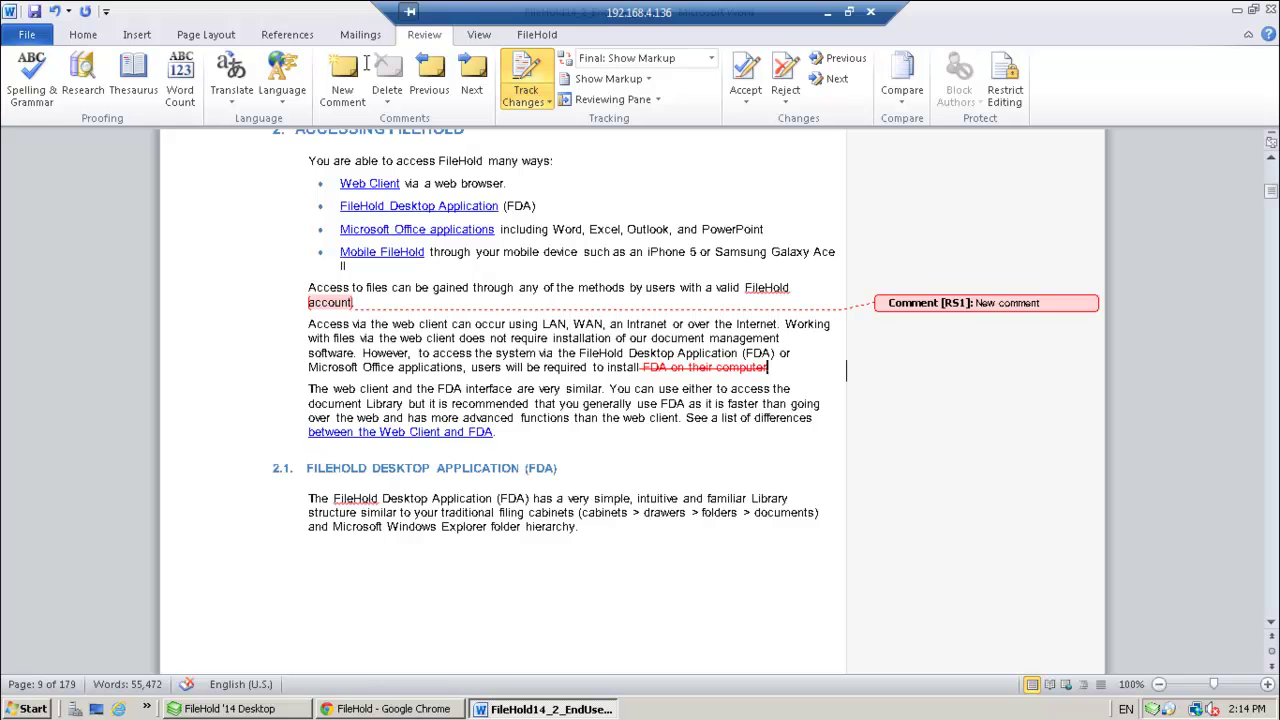
{"action": "left_click", "coordinate": [34, 11]}
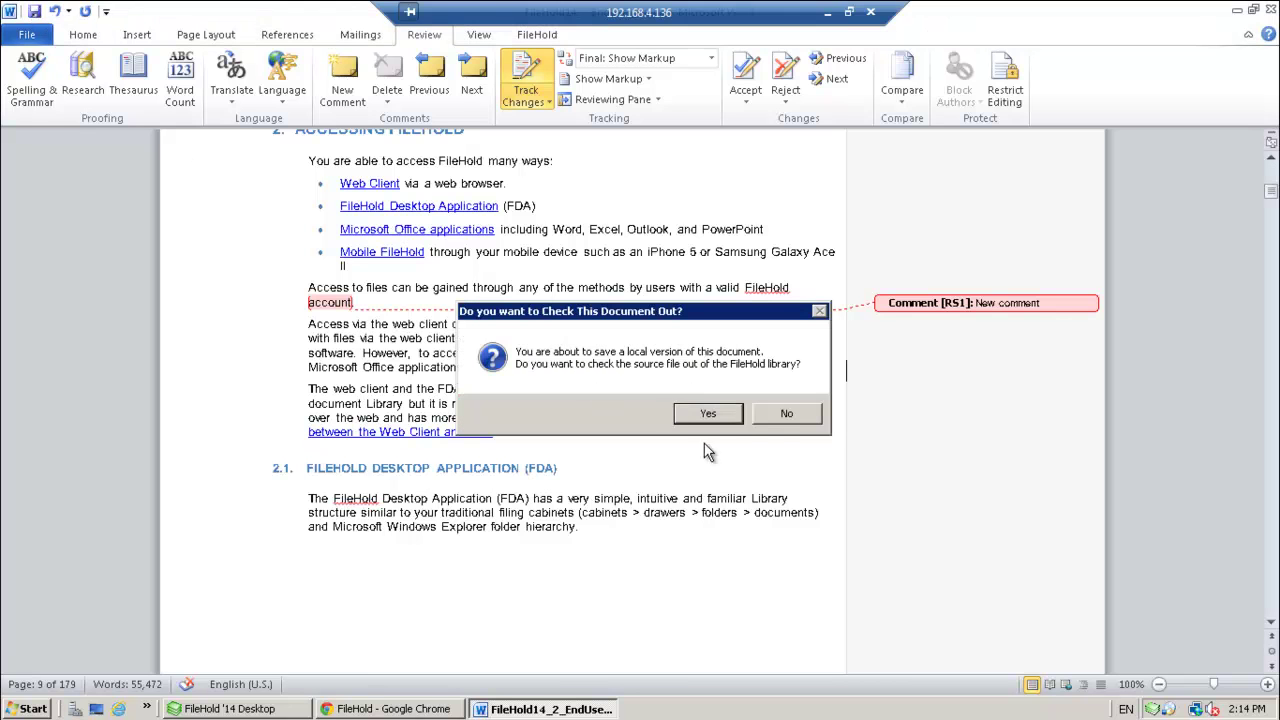
{"action": "left_click", "coordinate": [790, 416]}
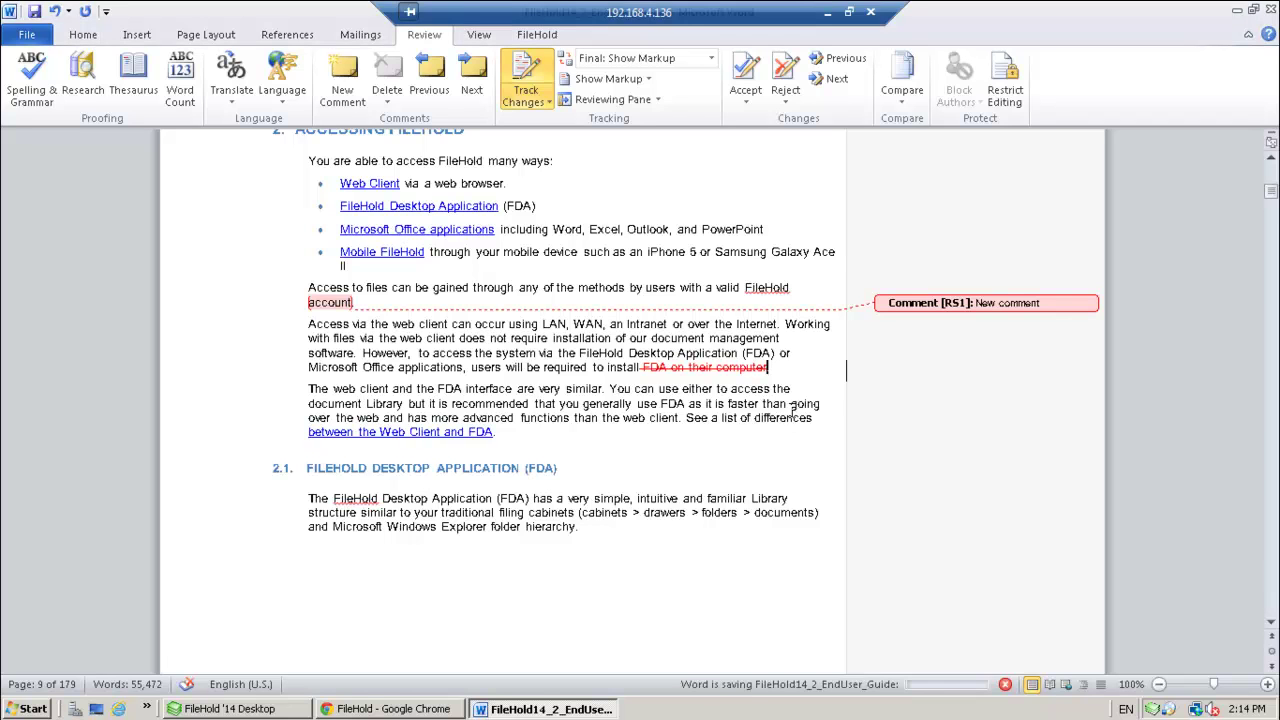
Start a FileHold Review/Approve submission for the Manual Review EndUser Guide task
{"action": "left_click", "coordinate": [537, 36]}
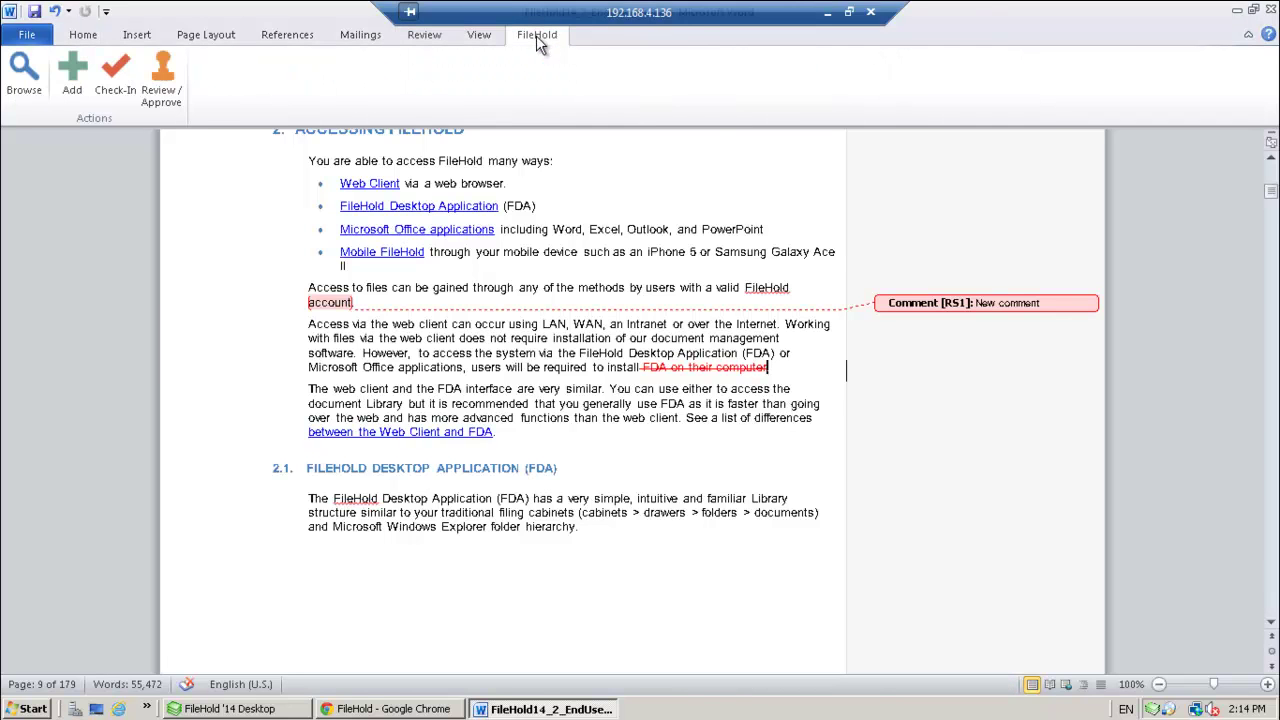
{"action": "left_click", "coordinate": [168, 110]}
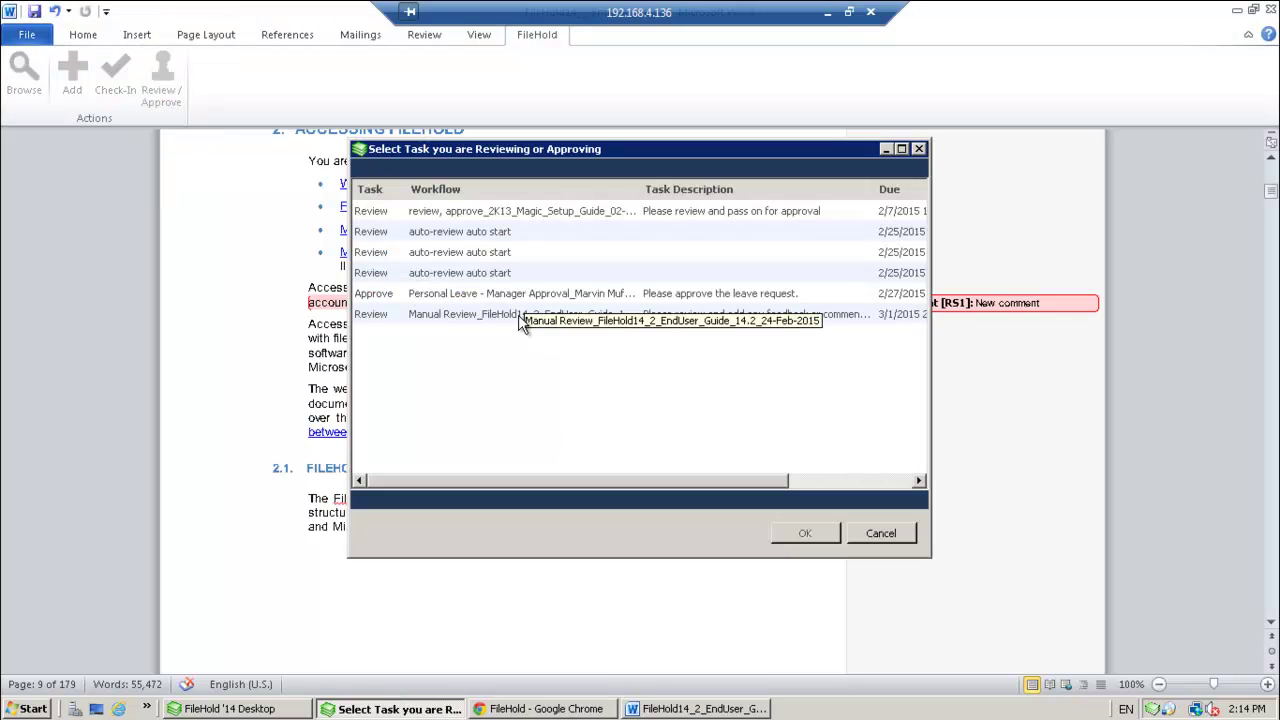
{"action": "left_click", "coordinate": [500, 318]}
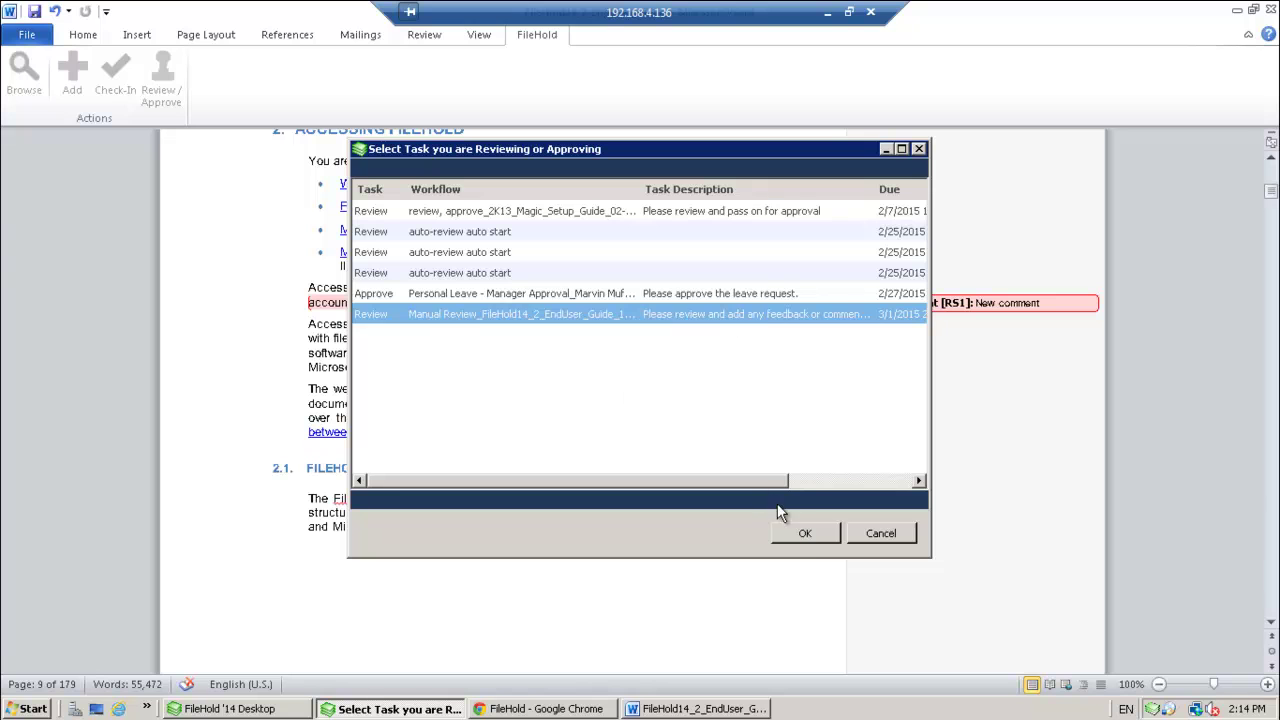
{"action": "left_click", "coordinate": [806, 534]}
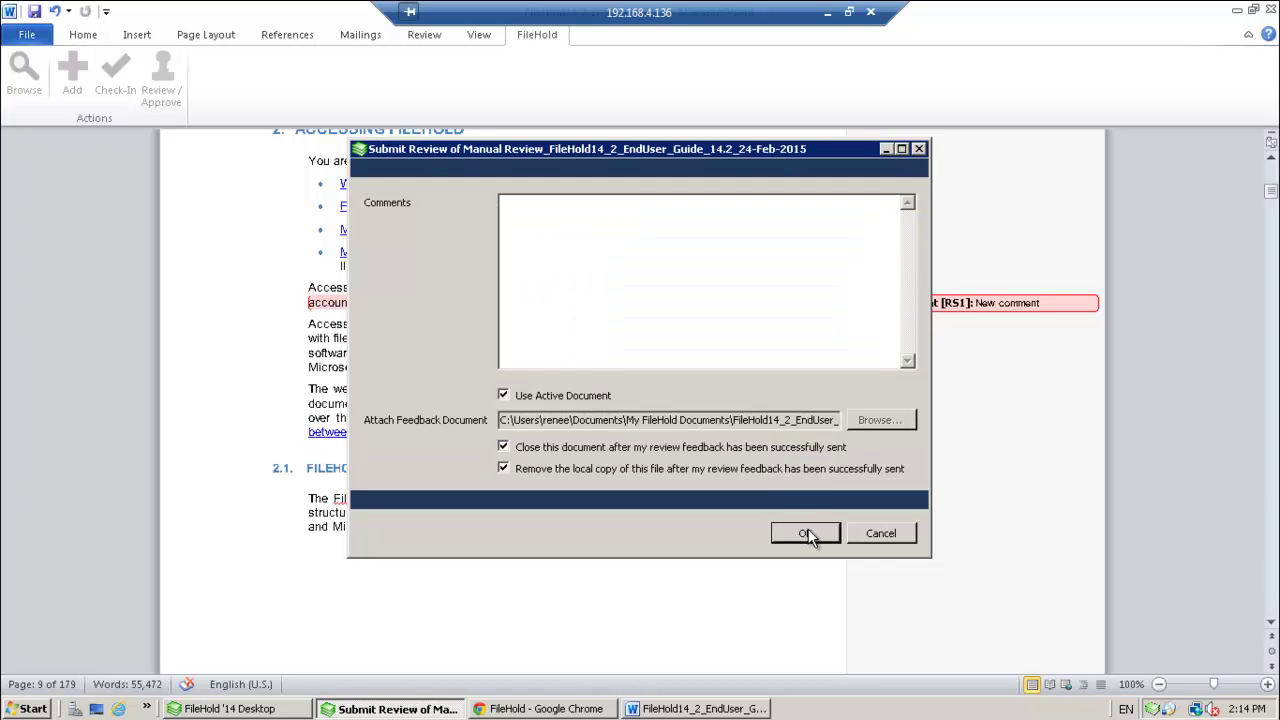
Submit the review with the comment 'comments here. please see feedback document for changes necessary to guide.'
{"action": "left_click", "coordinate": [564, 234]}
{"action": "type", "text": "comments here. pleas"}
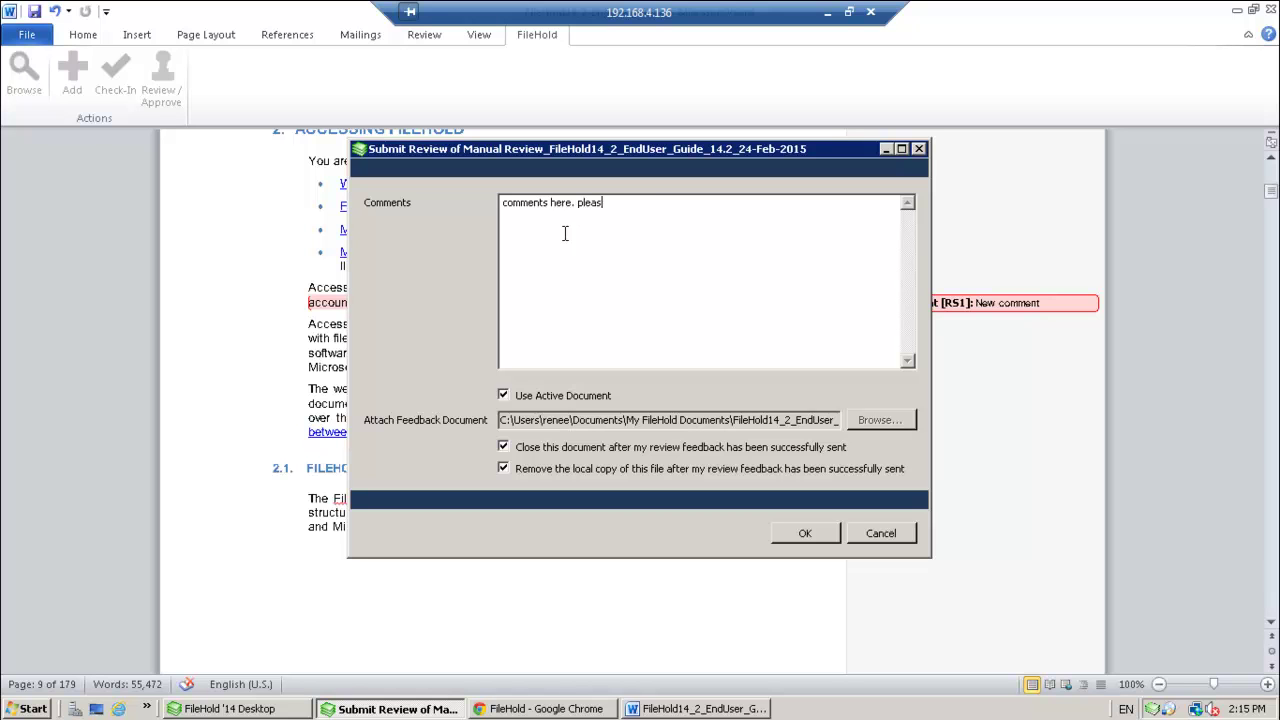
{"action": "type", "text": "e see feedback document for "}
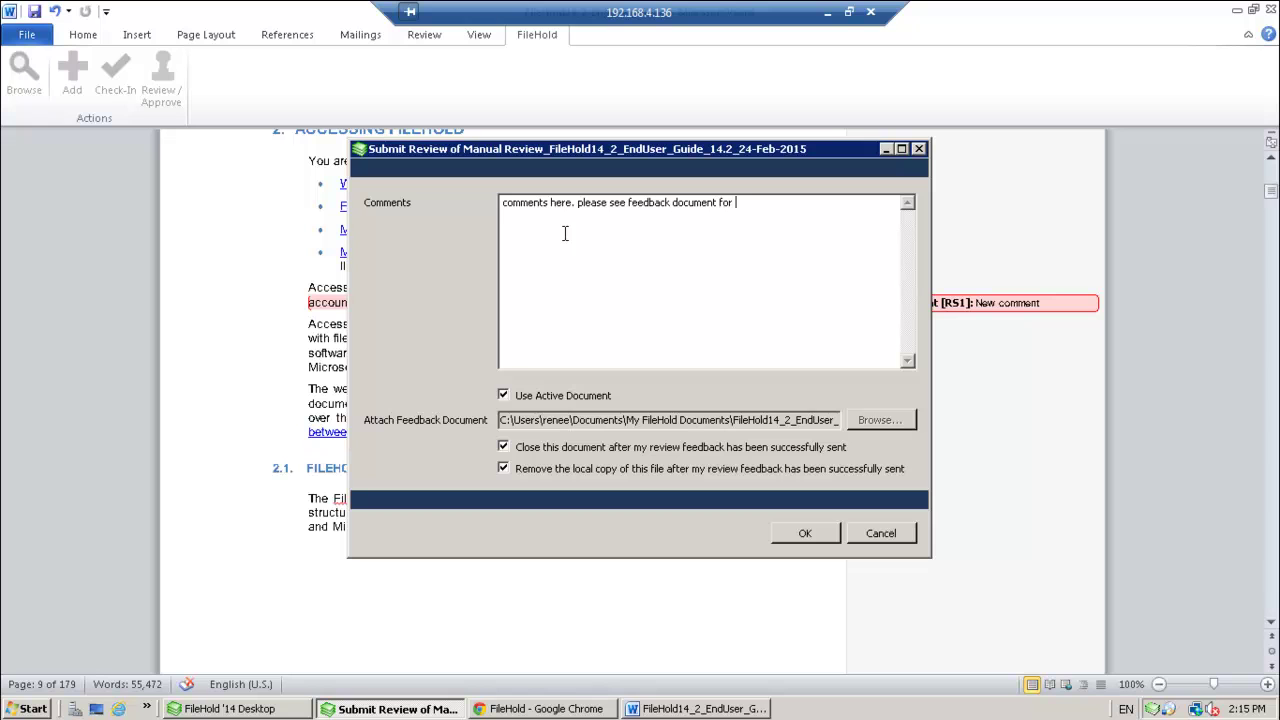
{"action": "type", "text": "changes necessary to guide."}
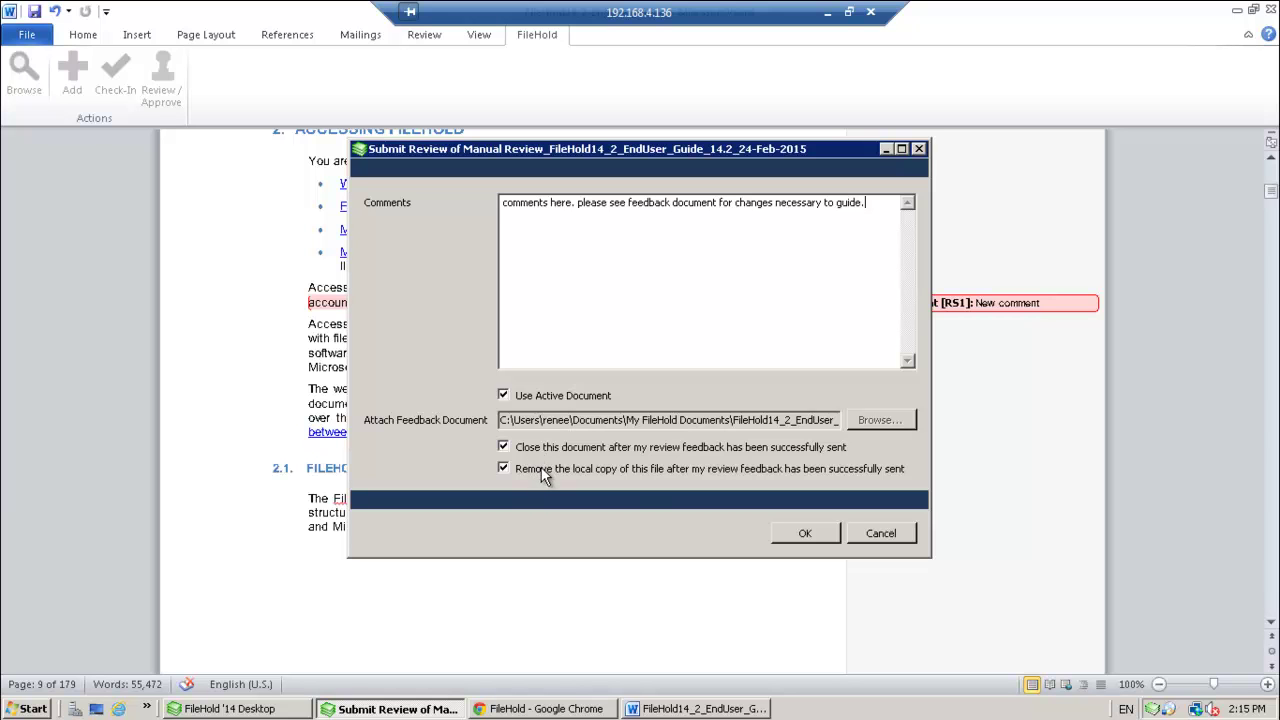
{"action": "left_click", "coordinate": [803, 537]}
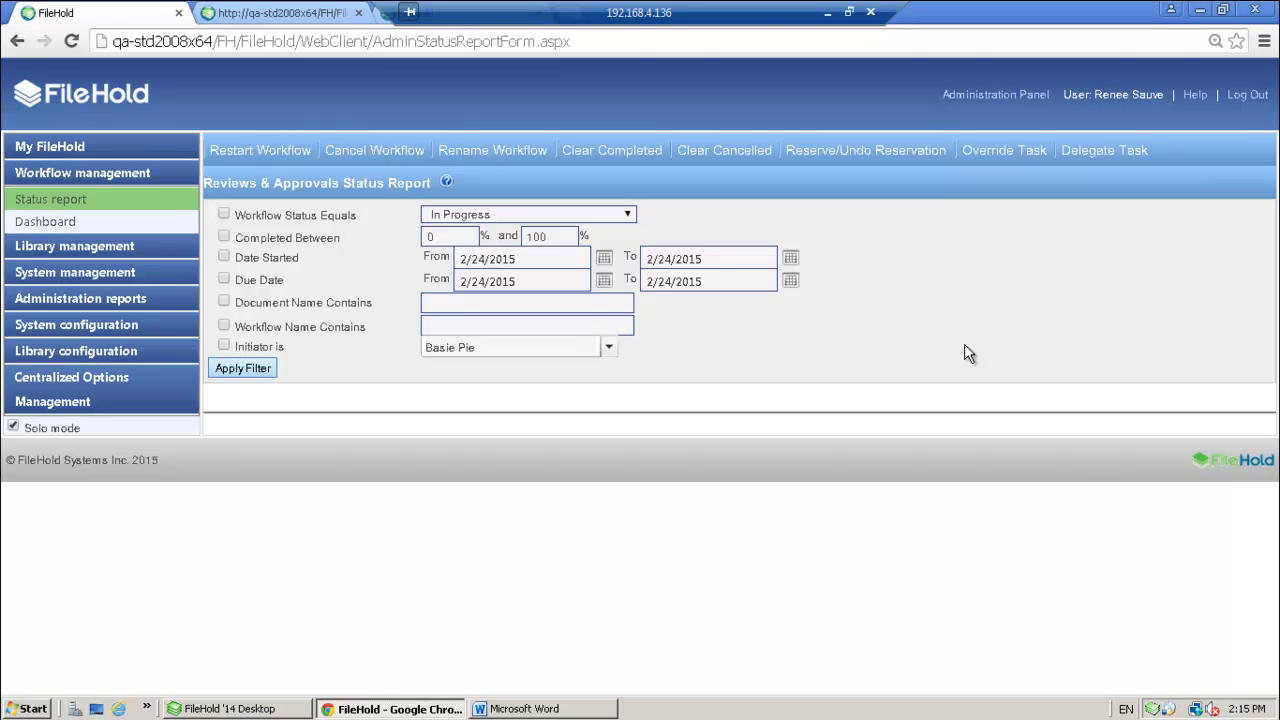
Filter the status report to Completed workflows and expand the EndUser Guide manual review
{"action": "key", "text": "Down"}
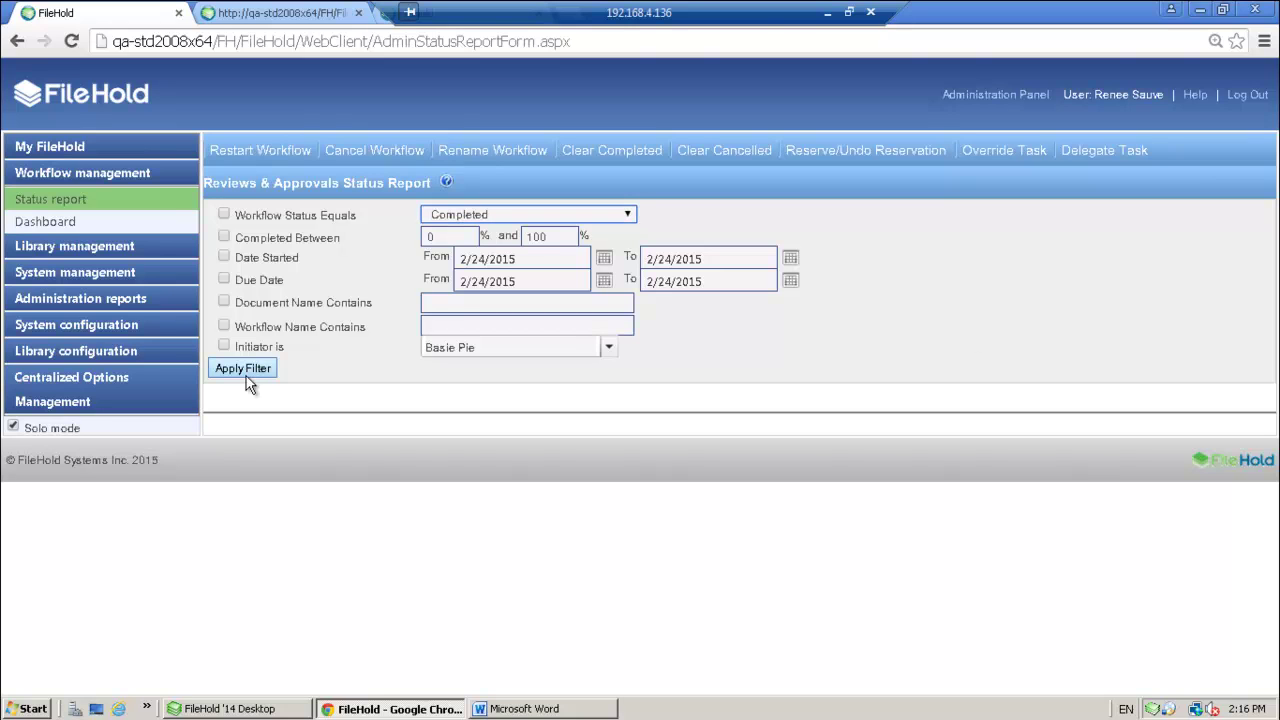
{"action": "left_click", "coordinate": [246, 377]}
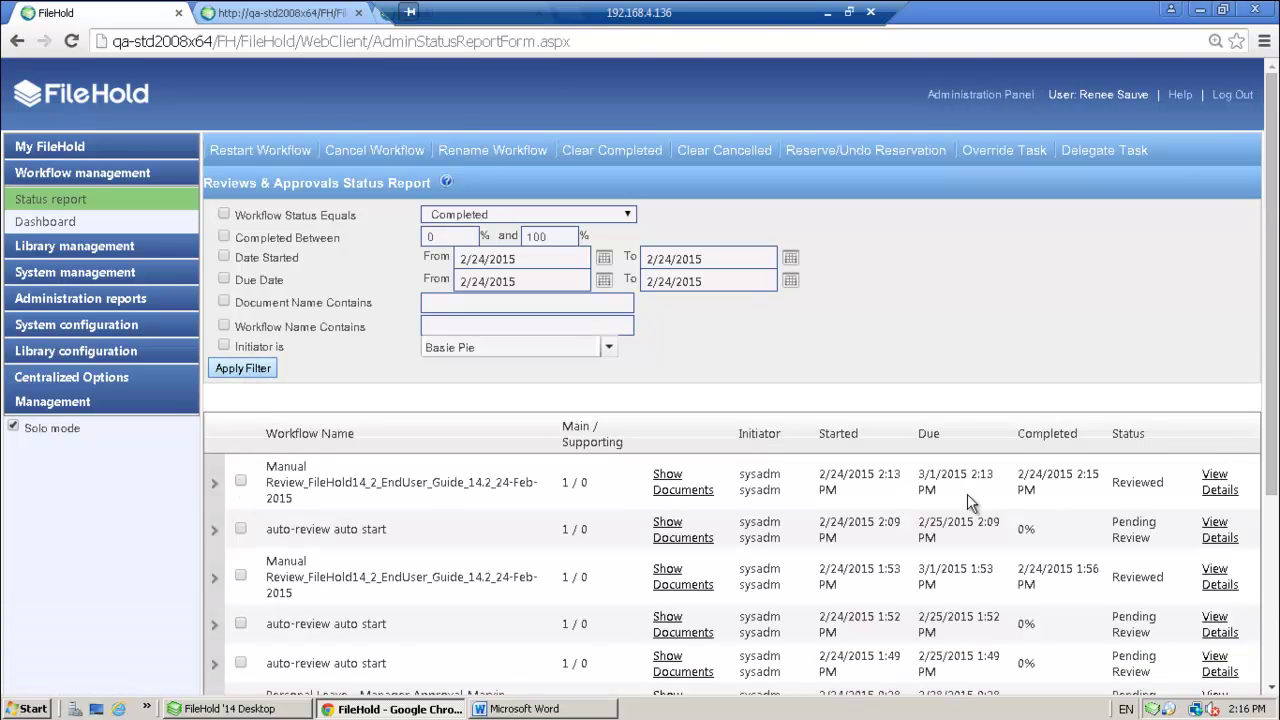
{"action": "left_click", "coordinate": [216, 486]}
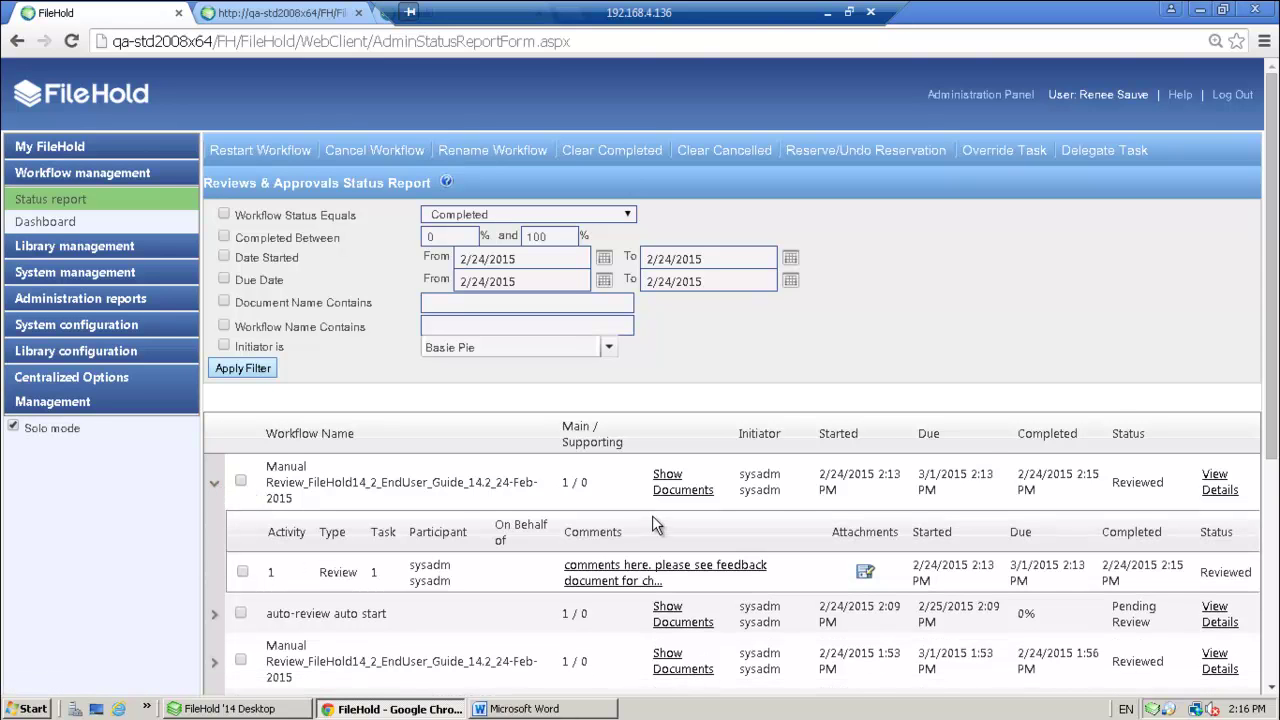
View the reviewer comments and FileHold14_2_EndUser_Guide.docx feedback attachment, then return to the report
{"action": "scroll", "coordinate": [652, 515], "scroll_direction": "down", "scroll_amount": 2}
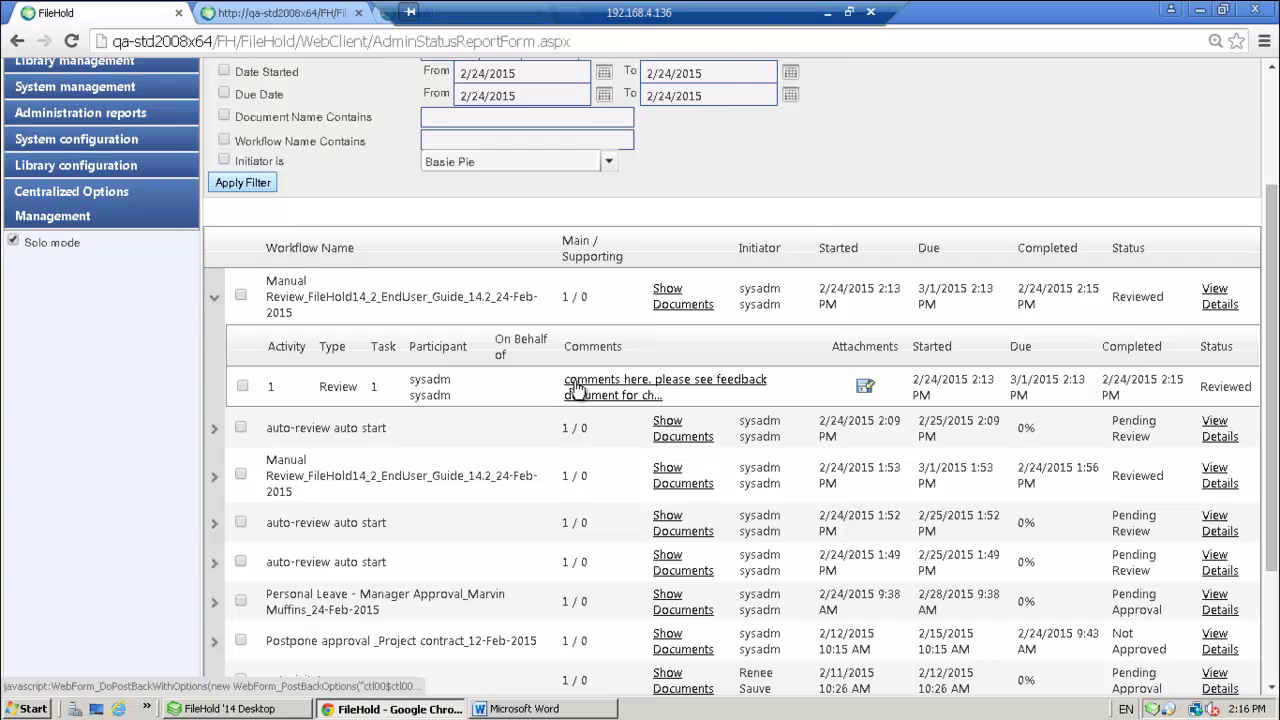
{"action": "left_click", "coordinate": [617, 393]}
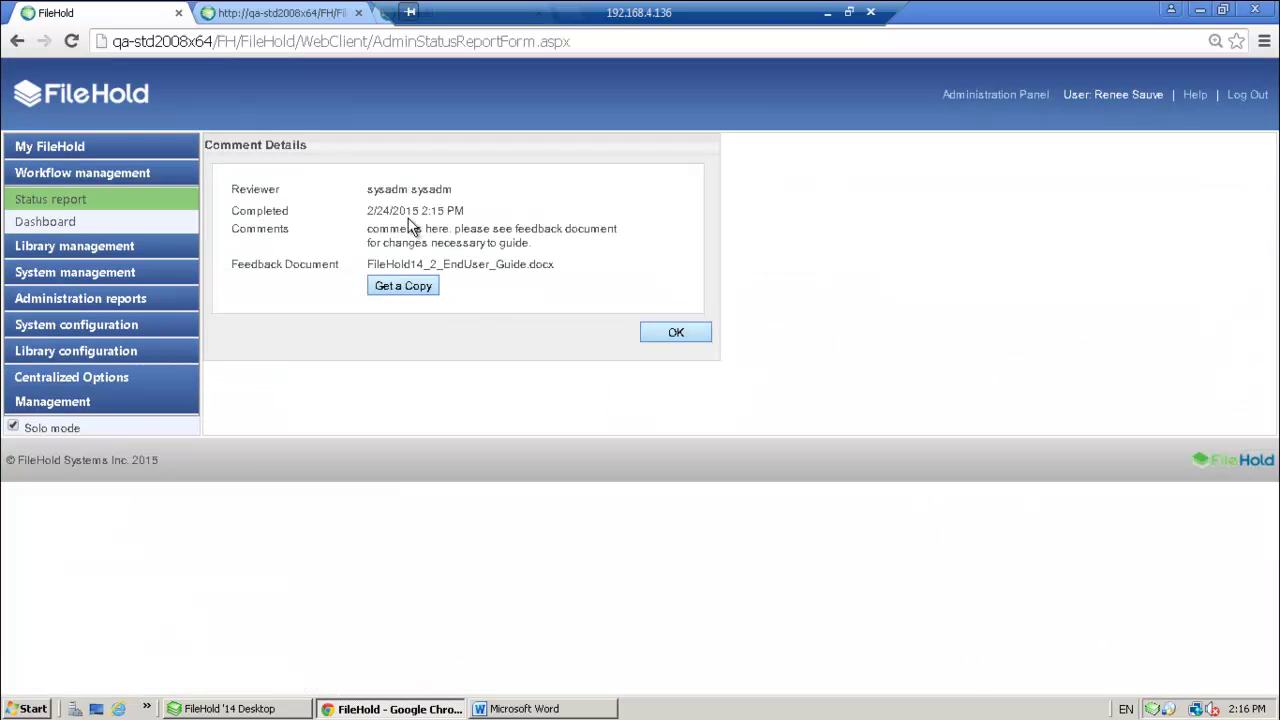
{"action": "left_click", "coordinate": [678, 333]}
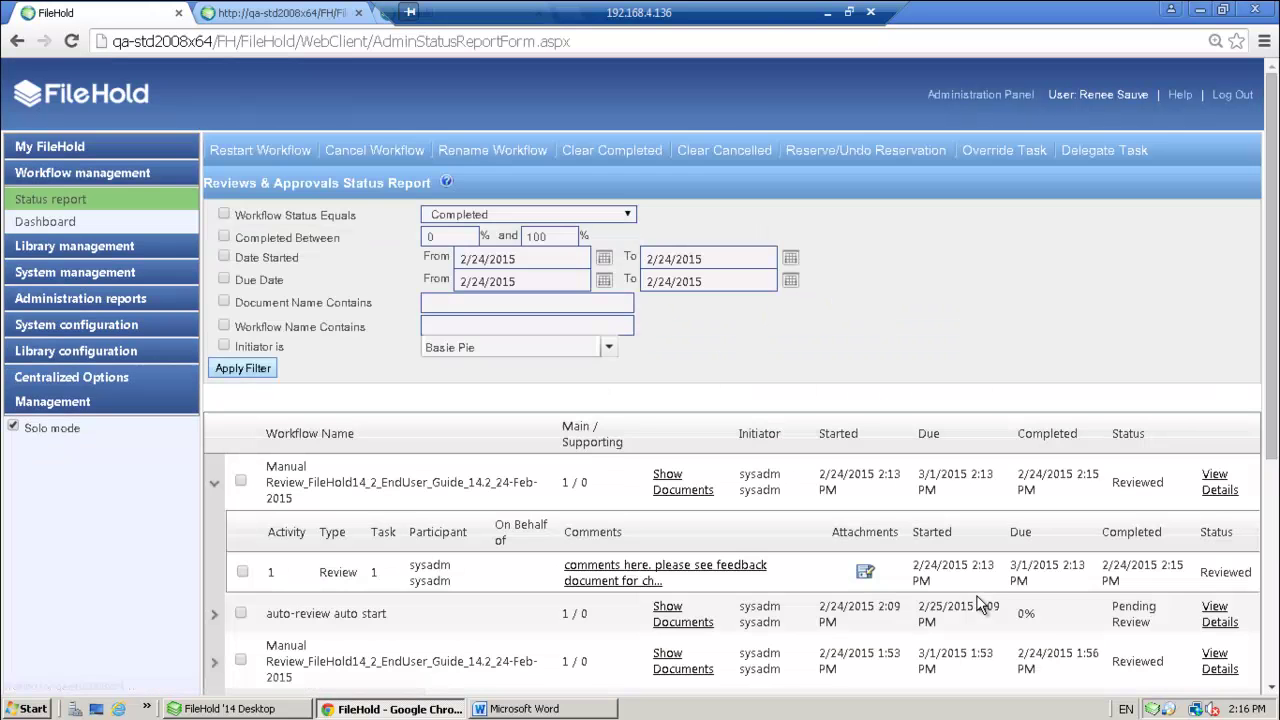